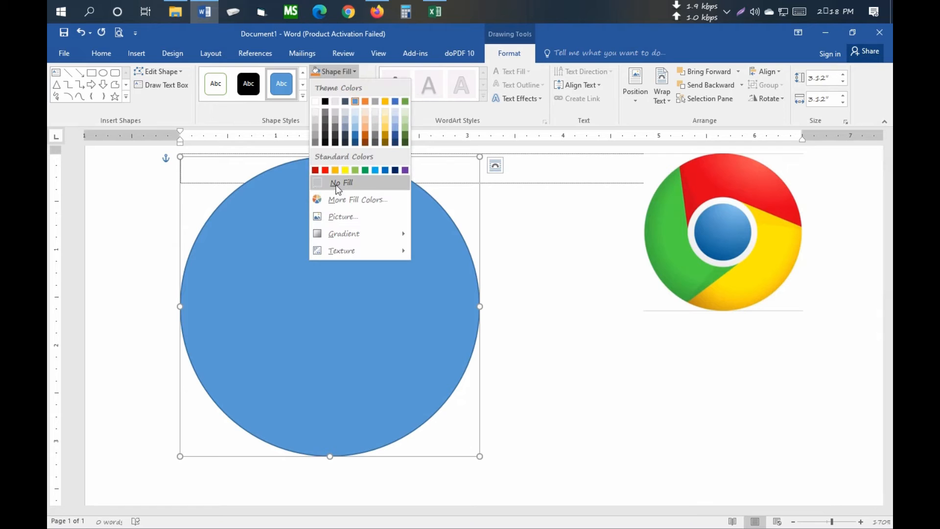
- Remove the fill from the large circle and paste a copy of the circle
{"action": "left_click", "coordinate": [350, 183]}
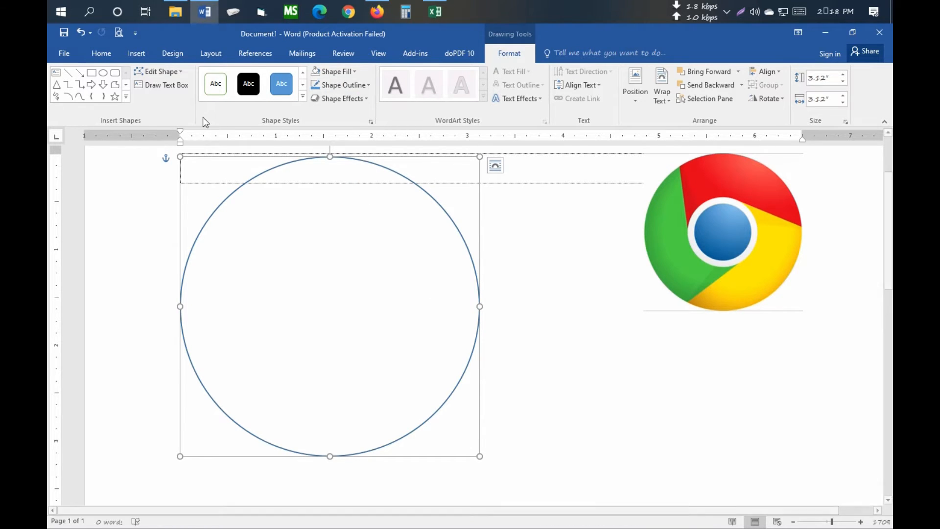
{"action": "left_click", "coordinate": [260, 181]}
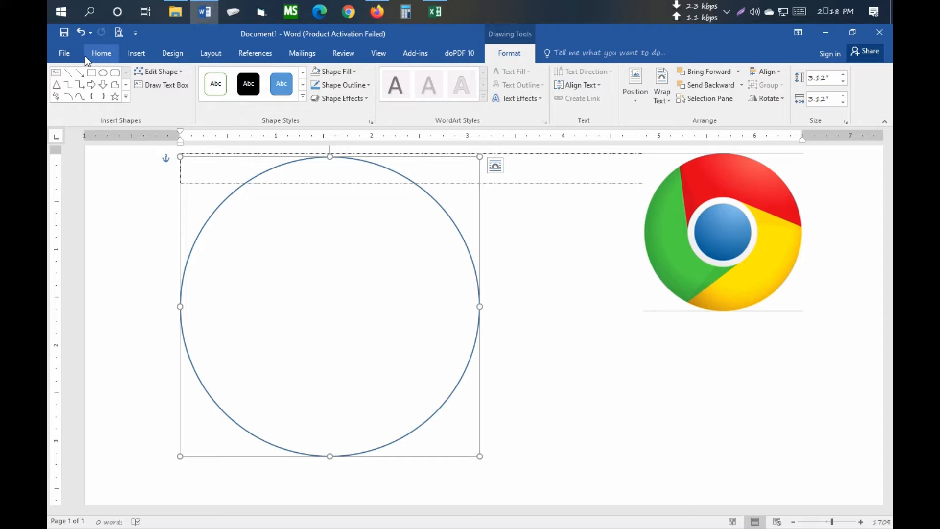
{"action": "left_click", "coordinate": [84, 55]}
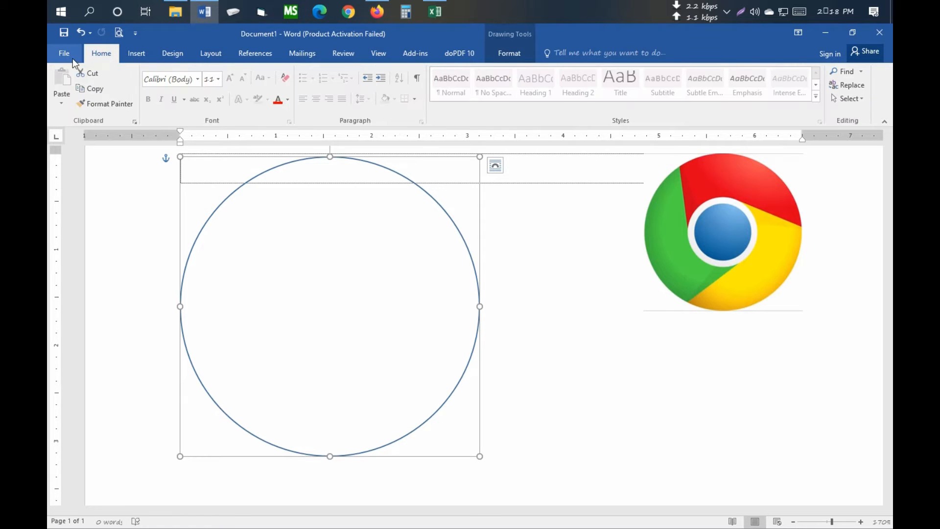
{"action": "left_click", "coordinate": [96, 89]}
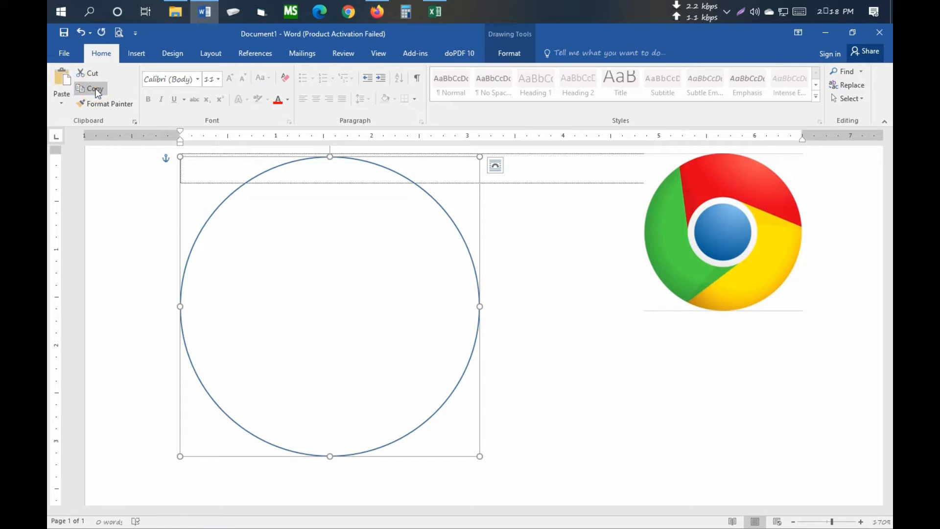
{"action": "left_click", "coordinate": [70, 75]}
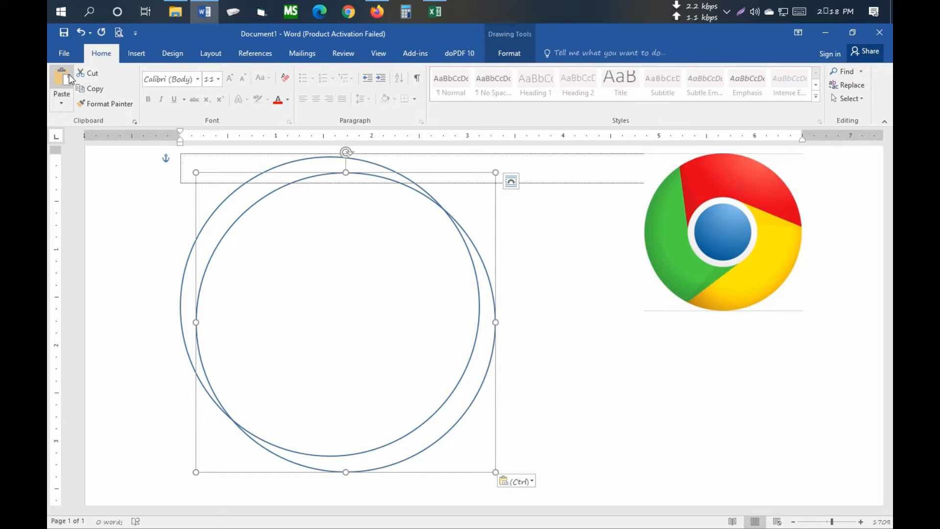
- Move the copied circle onto the original and shrink it around its middle to a little over a third of the original diameter
{"action": "key", "text": "Left"}
{"action": "key", "text": "Left"}
{"action": "key", "text": "Left"}
{"action": "key", "text": "Left"}
{"action": "key", "text": "Left"}
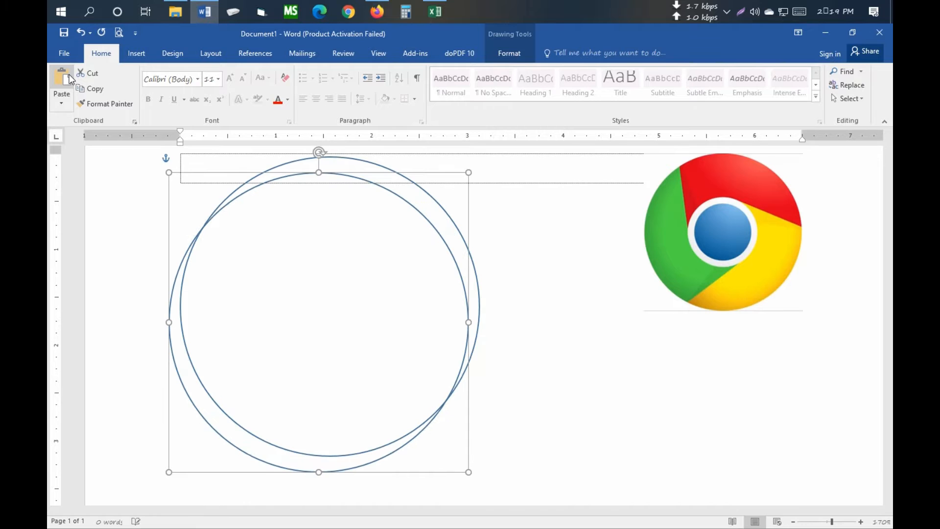
{"action": "key", "text": "Up"}
{"action": "key", "text": "Up"}
{"action": "key", "text": "Up"}
{"action": "key", "text": "ctrl+Right"}
{"action": "key", "text": "ctrl+Right"}
{"action": "key", "text": "ctrl+Right"}
{"action": "key", "text": "ctrl+Right"}
{"action": "key", "text": "ctrl+Right"}
{"action": "key", "text": "ctrl+Right"}
{"action": "key", "text": "ctrl+Right"}
{"action": "key", "text": "ctrl+Right"}
{"action": "key", "text": "ctrl+Right"}
{"action": "key", "text": "ctrl+Right"}
{"action": "key", "text": "ctrl+Right"}
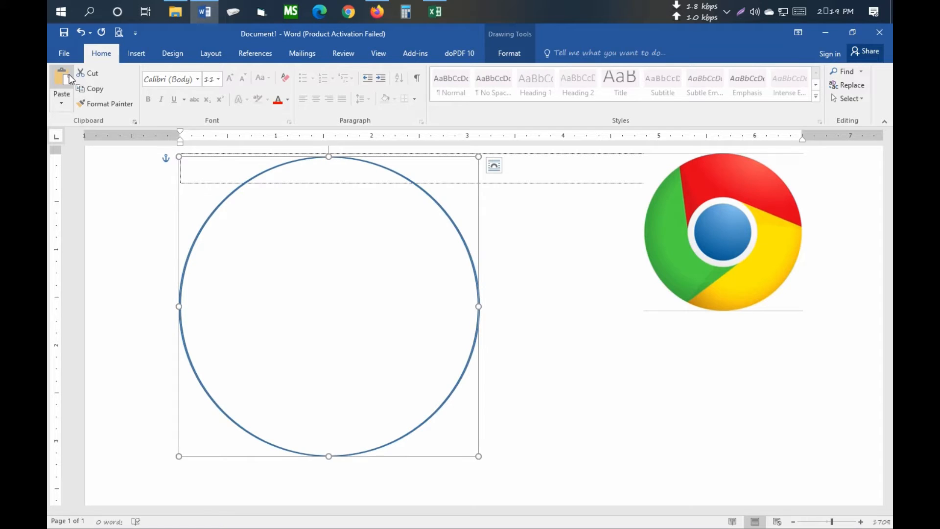
{"action": "key", "text": "ctrl+Right"}
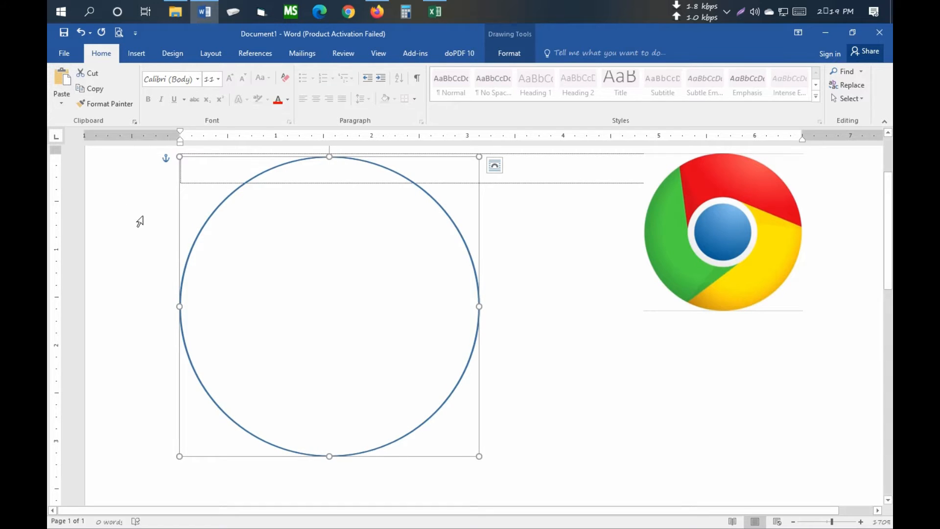
{"action": "left_click_drag", "start_coordinate": [479, 456], "coordinate": [394, 378]}
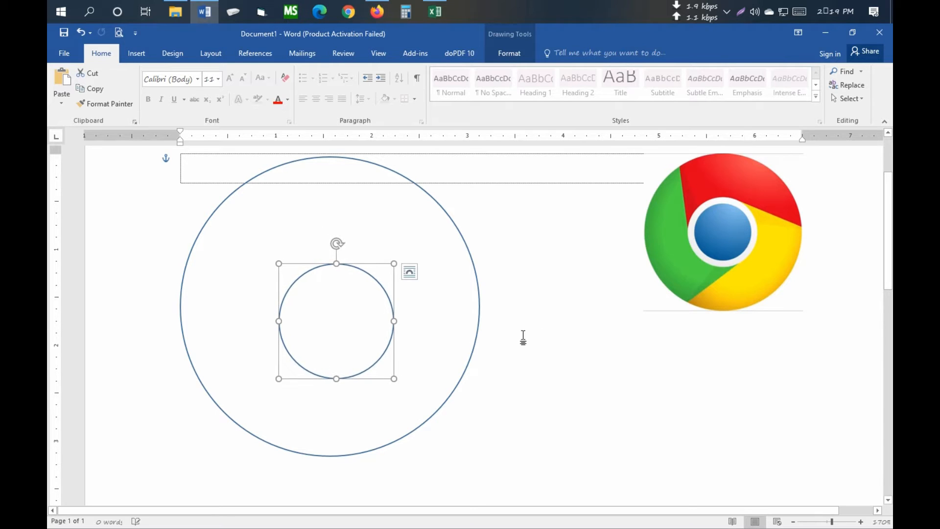
- Select both circles and align them to each other with Align Center and Align Middle
{"action": "left_click", "coordinate": [193, 244], "text": "shift"}
{"action": "left_click", "coordinate": [512, 57]}
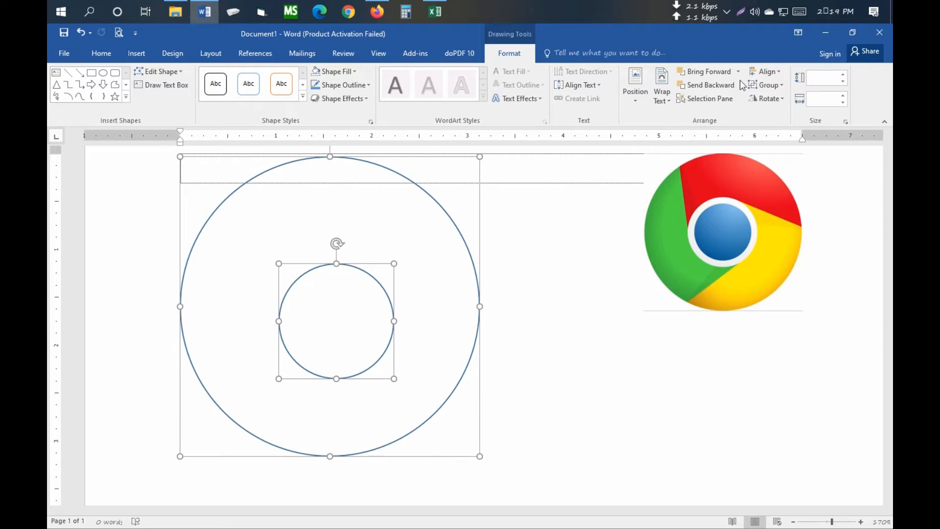
{"action": "left_click", "coordinate": [780, 72]}
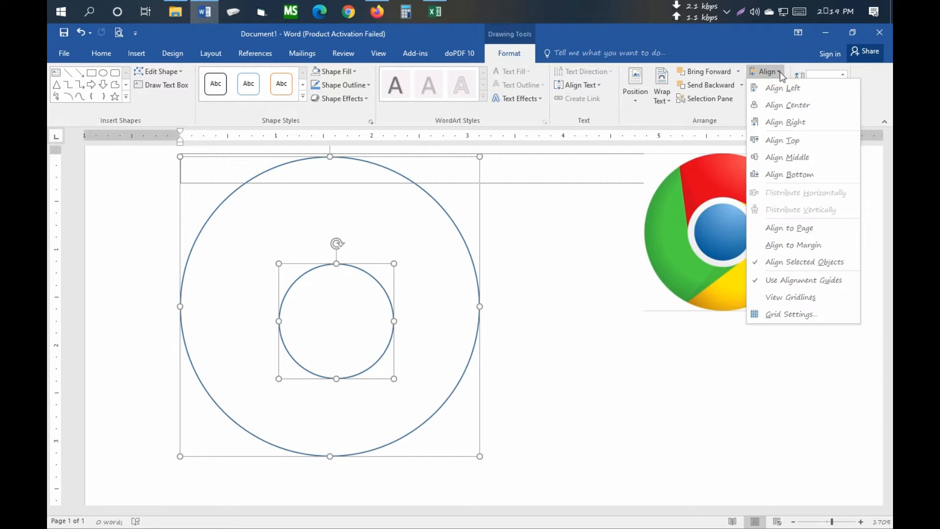
{"action": "left_click", "coordinate": [790, 107]}
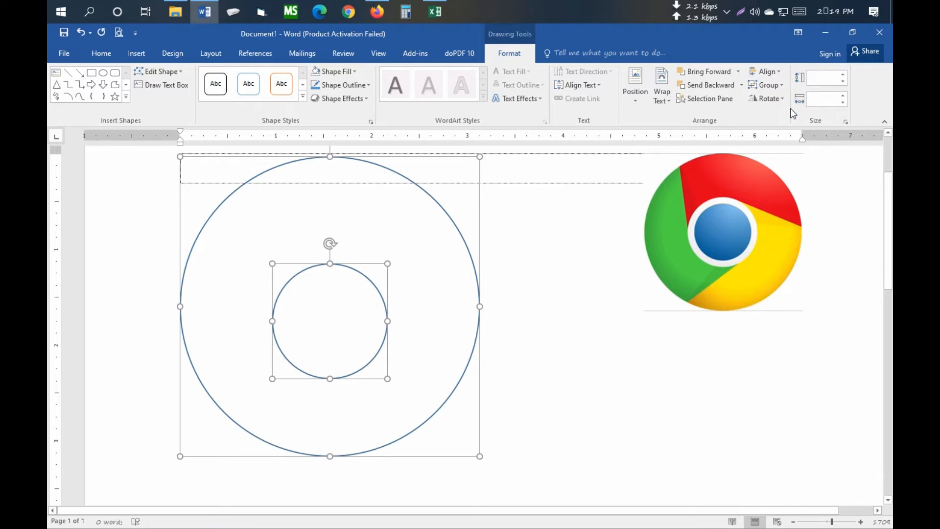
{"action": "left_click", "coordinate": [774, 72]}
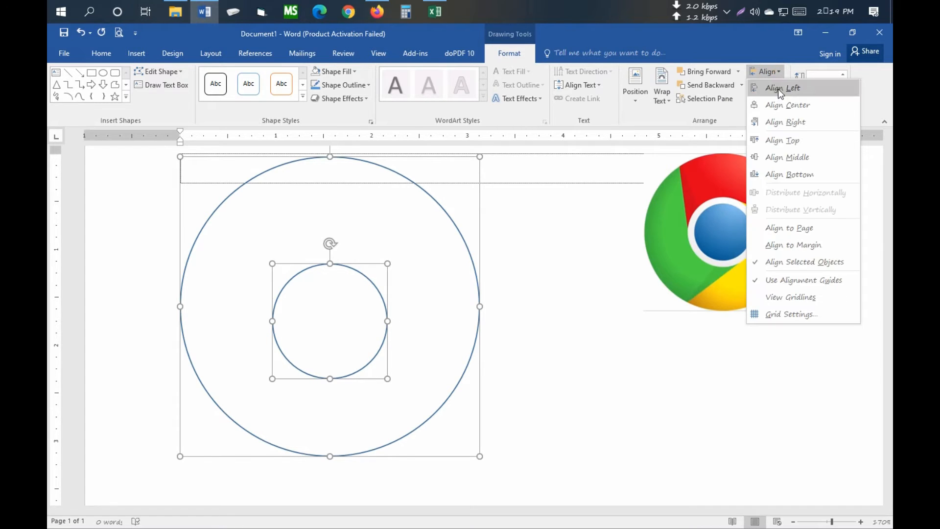
{"action": "left_click", "coordinate": [786, 157]}
{"action": "left_click", "coordinate": [581, 327]}
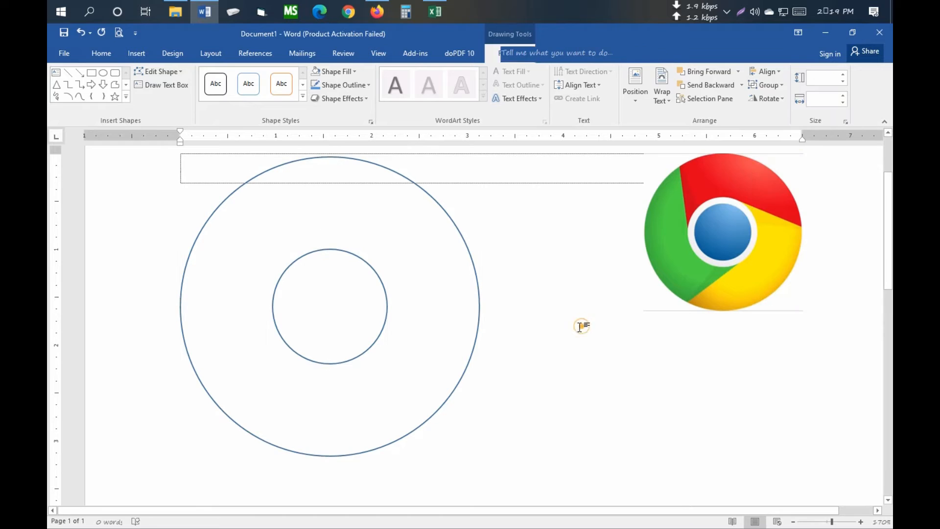
- Start a freeform shape from the outer circle's upper left to the inner circle, along its upper arc and out to the outer circle's right edge
{"action": "scroll", "coordinate": [580, 326], "scroll_direction": "up", "scroll_amount": 2}
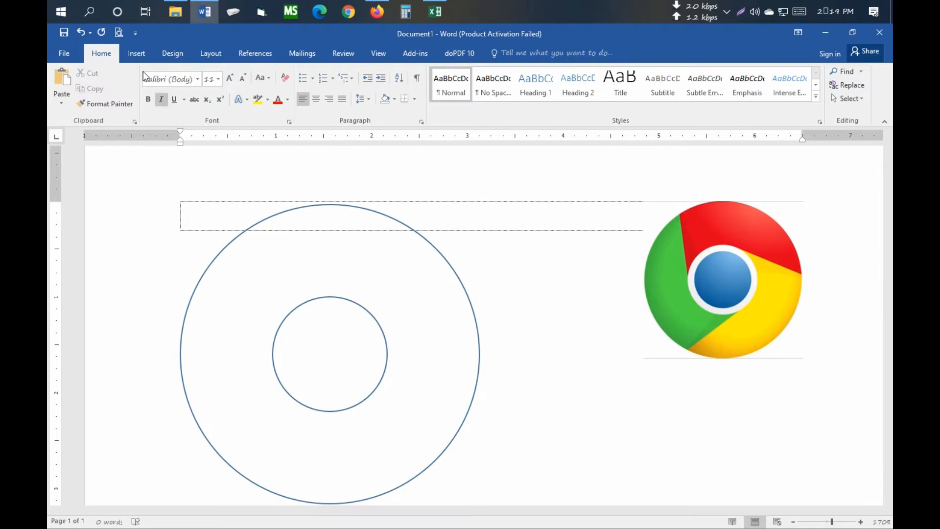
{"action": "left_click", "coordinate": [137, 52]}
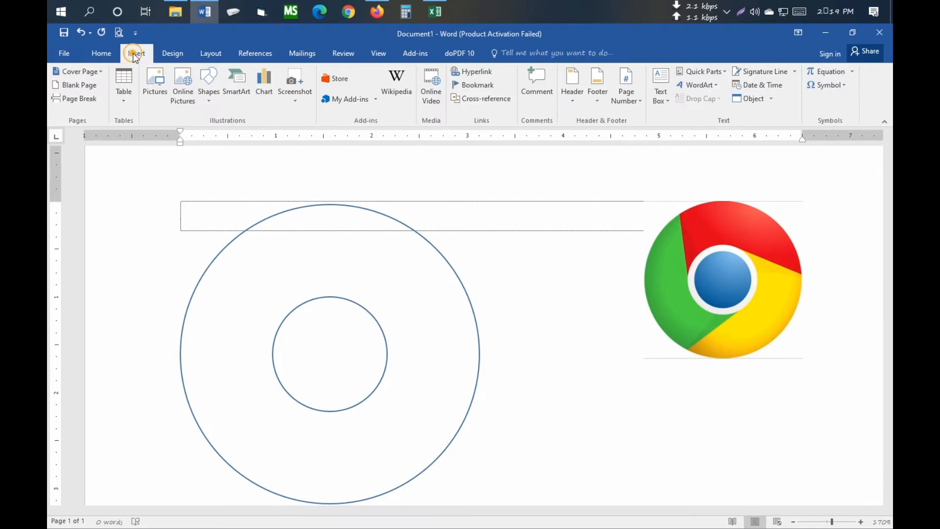
{"action": "left_click", "coordinate": [208, 102]}
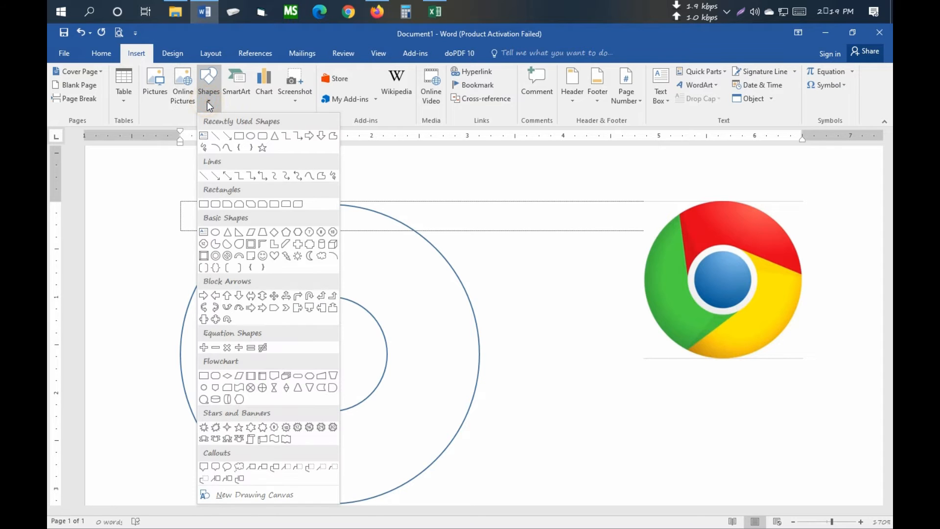
{"action": "left_click", "coordinate": [332, 136]}
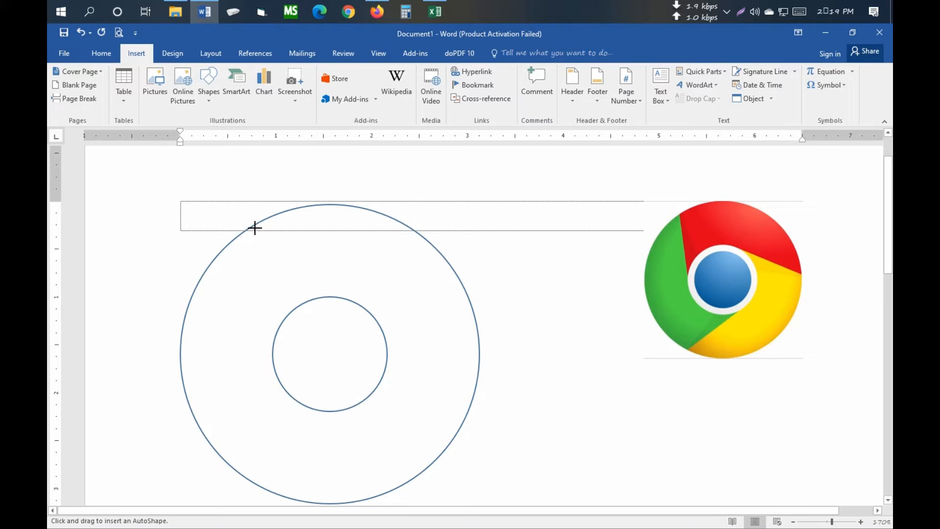
{"action": "left_click_drag", "start_coordinate": [252, 226], "coordinate": [272, 333]}
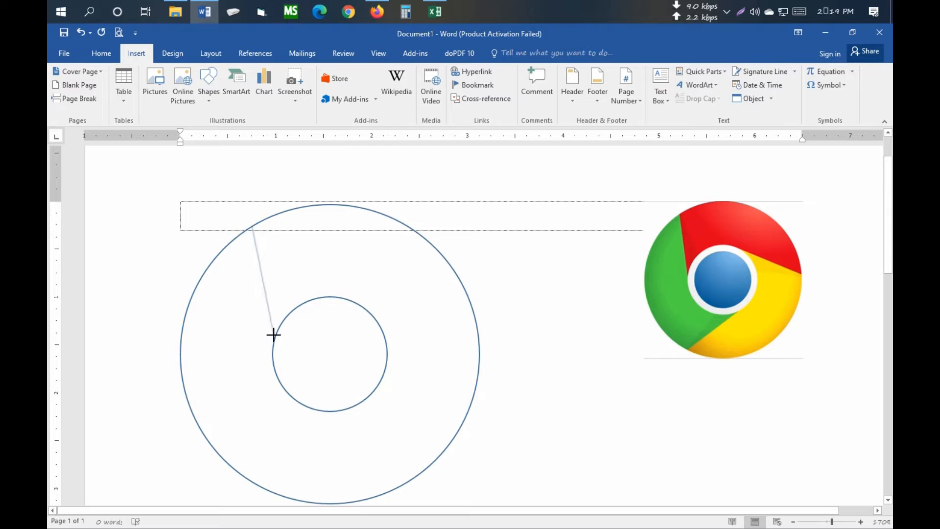
{"action": "left_click_drag", "start_coordinate": [275, 338], "coordinate": [279, 331]}
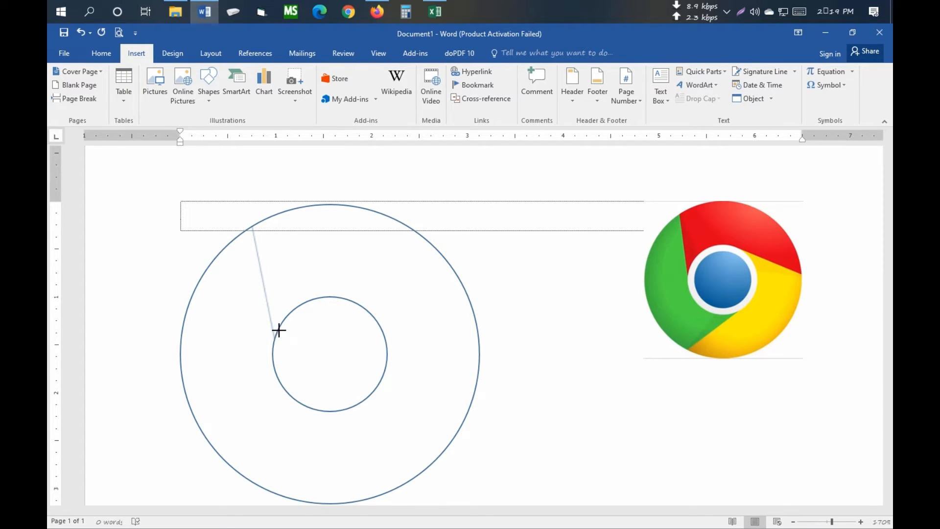
{"action": "left_click", "coordinate": [292, 309]}
{"action": "left_click", "coordinate": [307, 300]}
{"action": "left_click", "coordinate": [326, 296]}
{"action": "left_click", "coordinate": [341, 297]}
{"action": "left_click_drag", "start_coordinate": [345, 298], "coordinate": [475, 322]}
{"action": "left_click_drag", "start_coordinate": [476, 321], "coordinate": [476, 322]}
- Trace the freeform back along the outer circle's upper arc and close it at its starting point
{"action": "left_click", "coordinate": [470, 303]}
{"action": "left_click", "coordinate": [447, 260]}
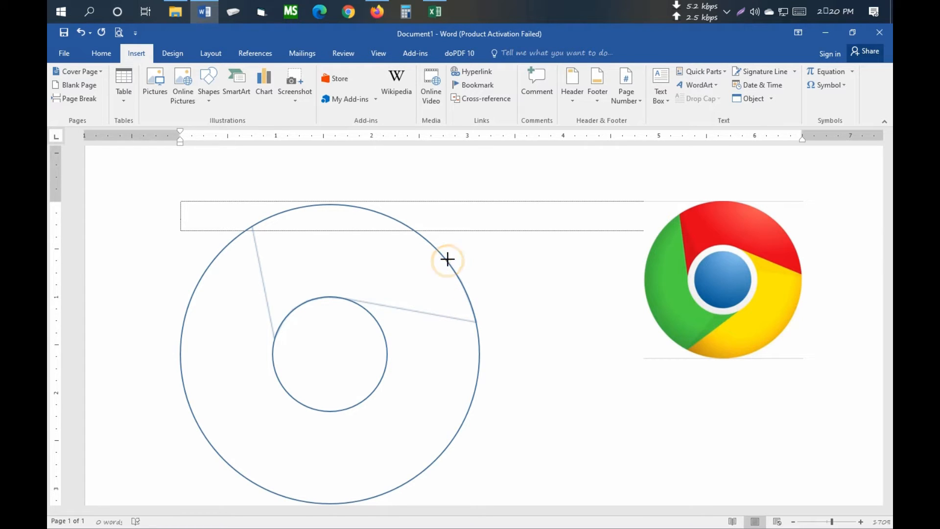
{"action": "left_click", "coordinate": [430, 242]}
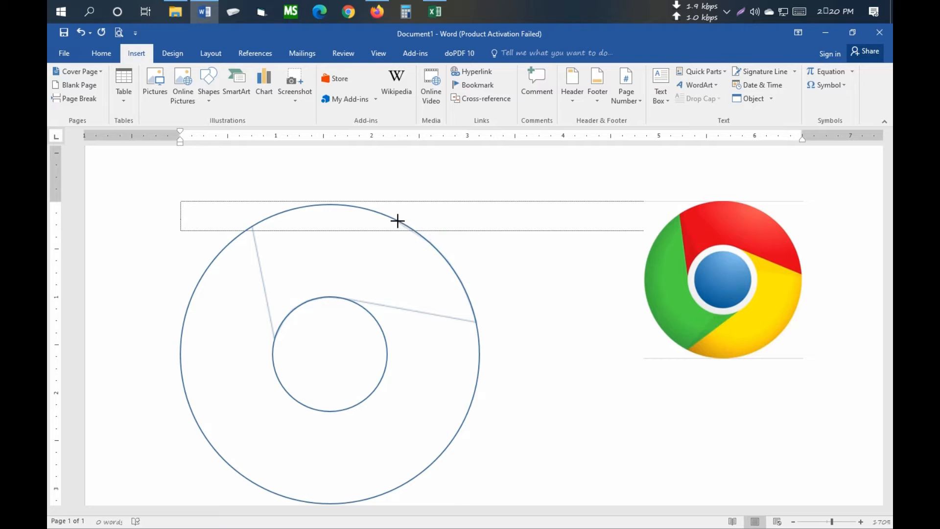
{"action": "left_click", "coordinate": [398, 221]}
{"action": "left_click", "coordinate": [365, 207]}
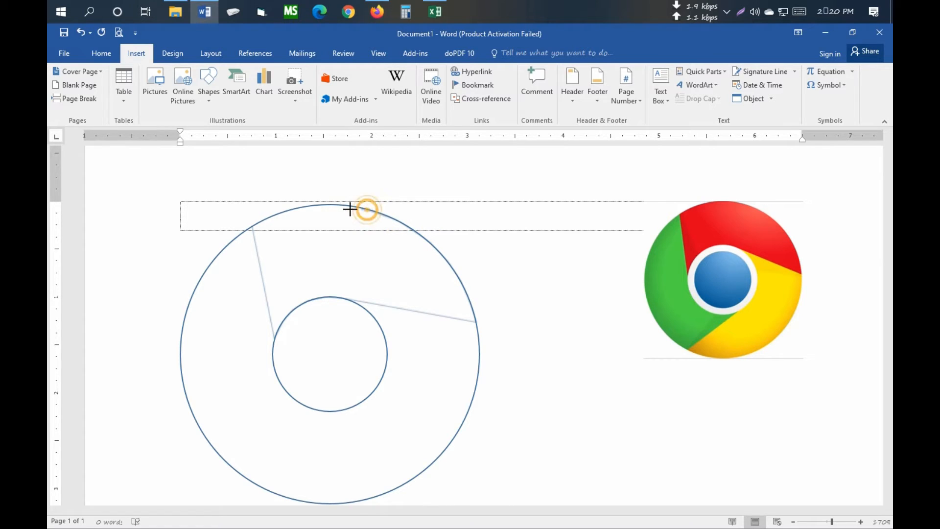
{"action": "left_click", "coordinate": [340, 204]}
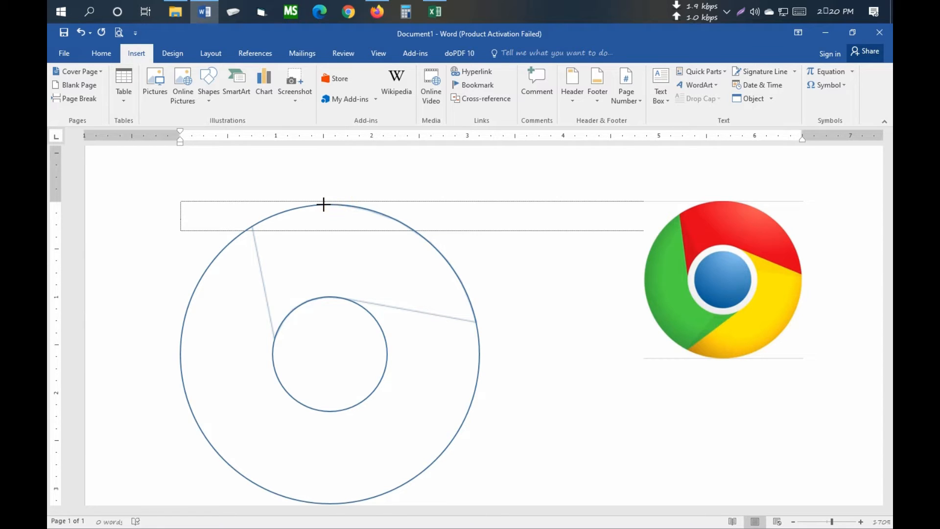
{"action": "left_click", "coordinate": [322, 204]}
{"action": "left_click", "coordinate": [293, 208]}
{"action": "left_click", "coordinate": [268, 216]}
{"action": "left_click", "coordinate": [251, 223]}
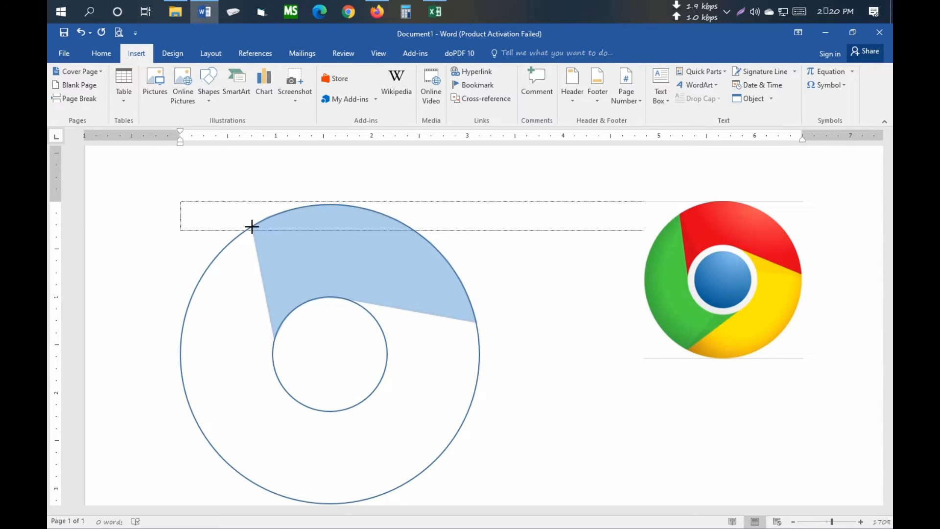
{"action": "left_click", "coordinate": [252, 226]}
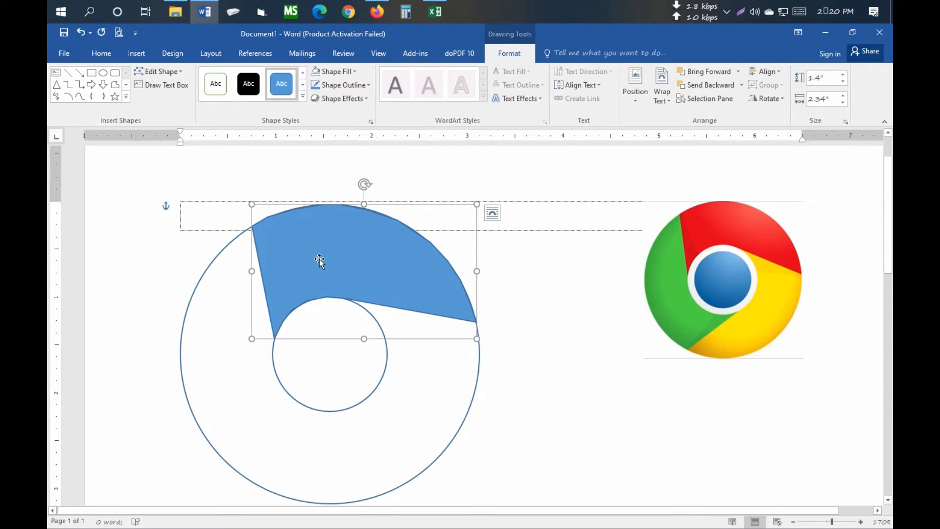
- Fill the upper freeform segment with standard red and remove its outline
{"action": "left_click", "coordinate": [336, 73]}
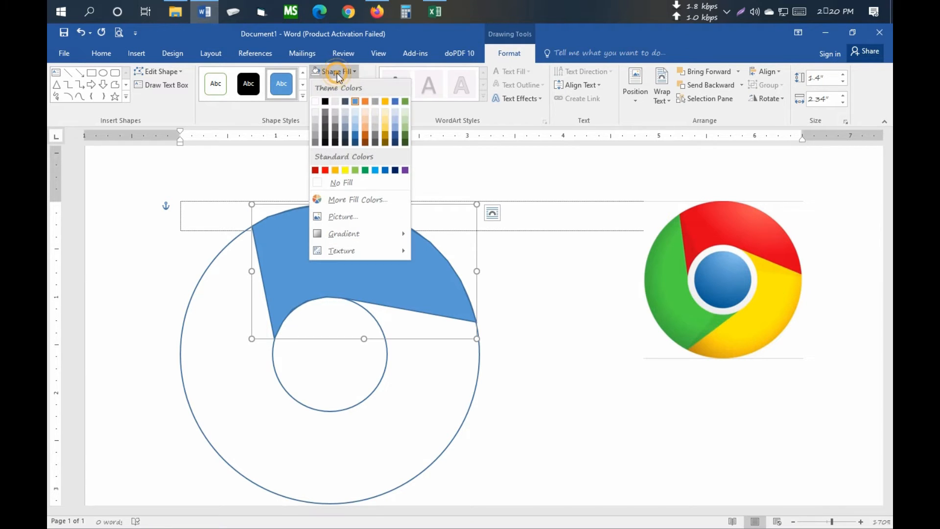
{"action": "left_click", "coordinate": [325, 170]}
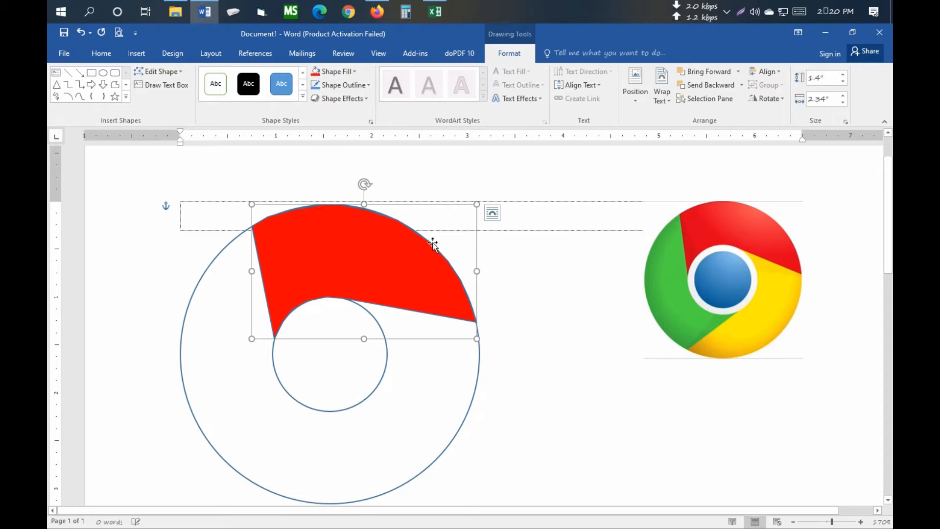
{"action": "left_click", "coordinate": [356, 86]}
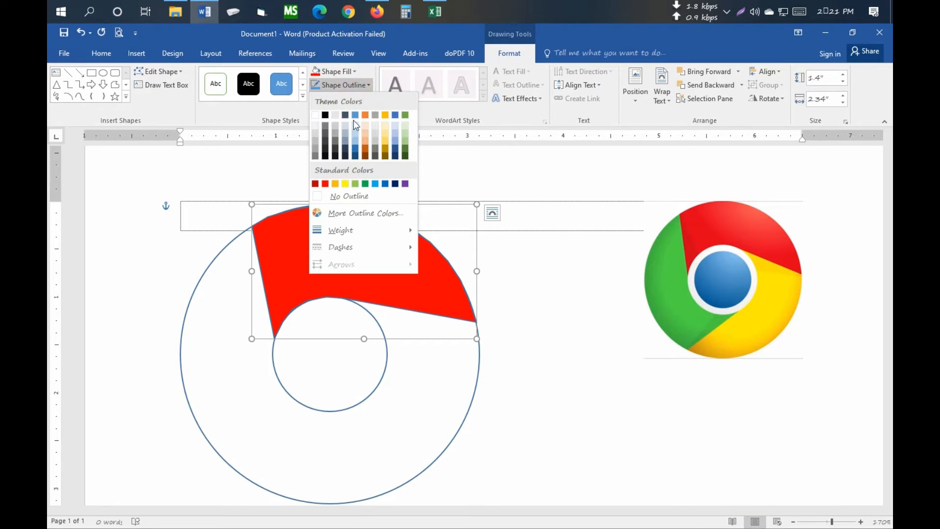
{"action": "left_click", "coordinate": [351, 195]}
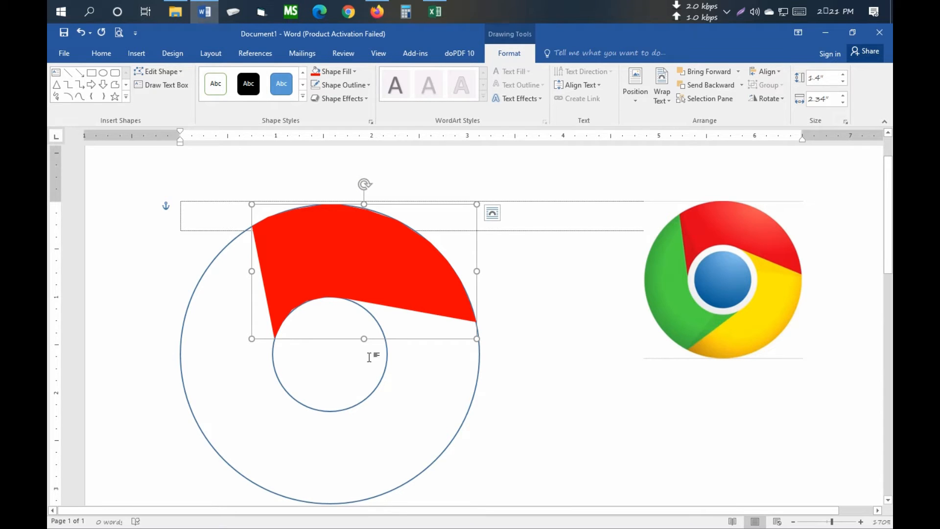
{"action": "left_click", "coordinate": [559, 324]}
- Move the Chrome logo reference picture left, closer to the circles, keeping its vertical position
{"action": "scroll", "coordinate": [514, 359], "scroll_direction": "up", "scroll_amount": 5}
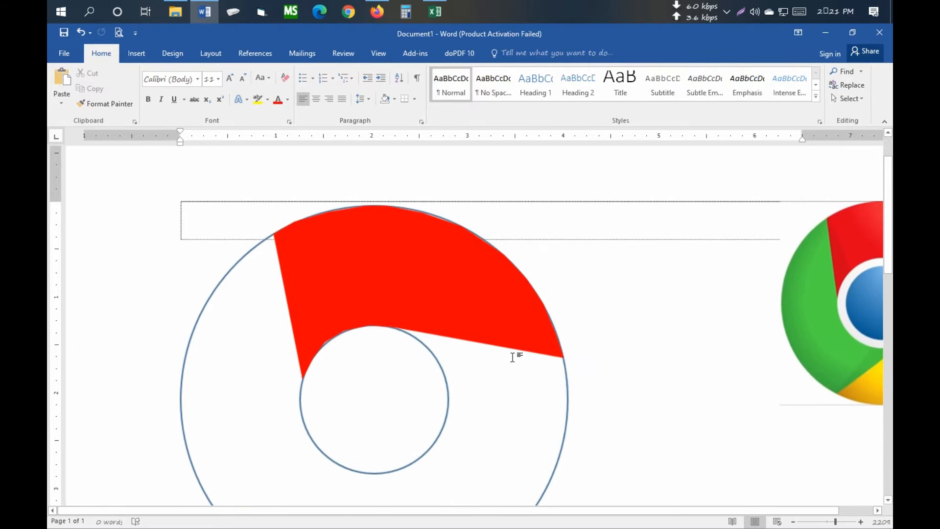
{"action": "left_click_drag", "start_coordinate": [821, 274], "coordinate": [688, 273]}
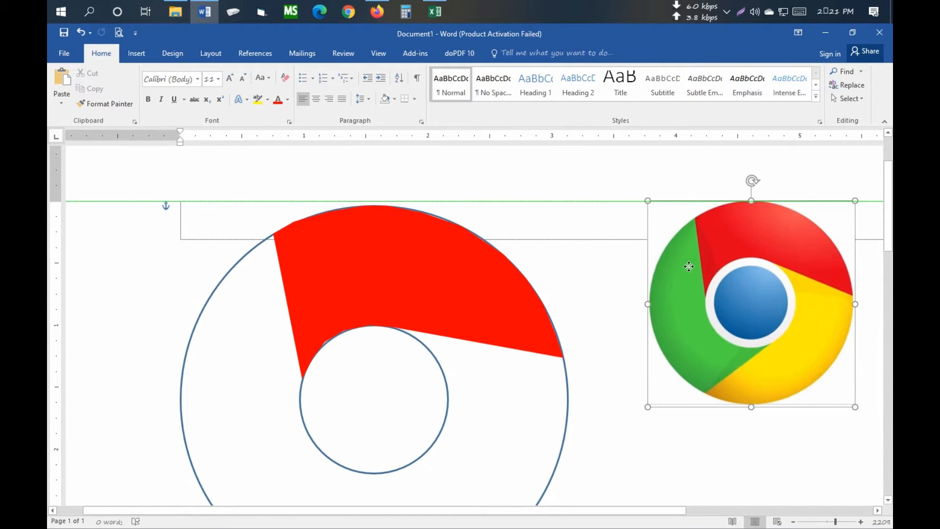
{"action": "scroll", "coordinate": [685, 289], "scroll_direction": "down", "scroll_amount": 3}
{"action": "scroll", "coordinate": [686, 290], "scroll_direction": "up", "scroll_amount": 2}
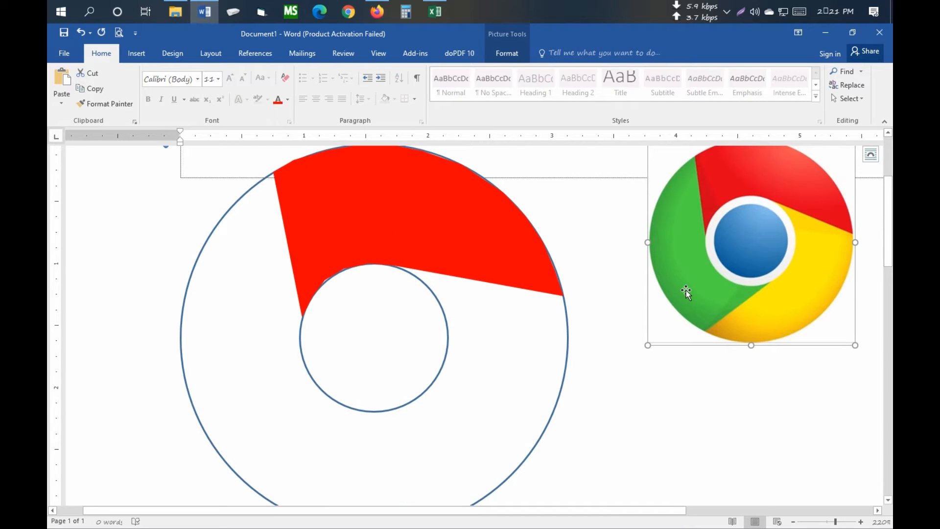
{"action": "scroll", "coordinate": [436, 215], "scroll_direction": "down", "scroll_amount": 3}
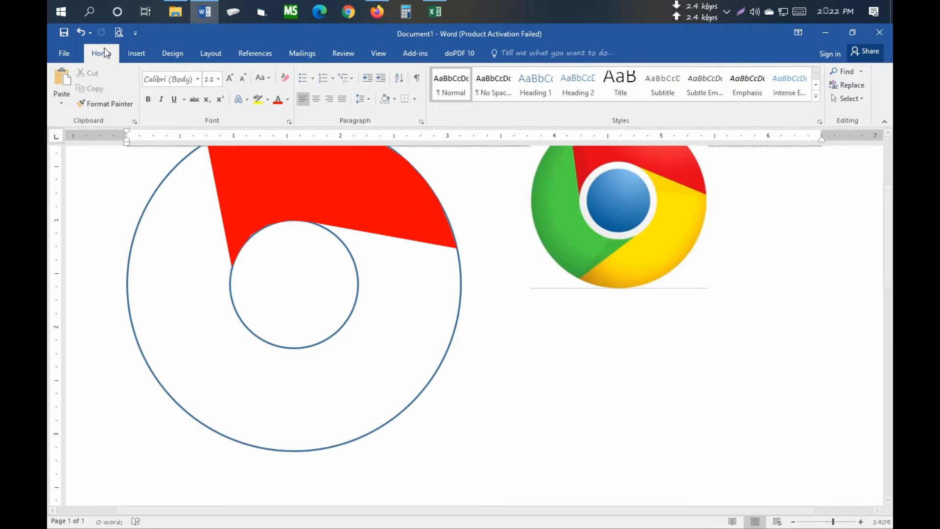
- Start a freeform from the inner circle's top along the red segment's lower edge, then trace the outer circle's right arc down to its bottom
{"action": "left_click", "coordinate": [136, 53]}
{"action": "left_click", "coordinate": [208, 86]}
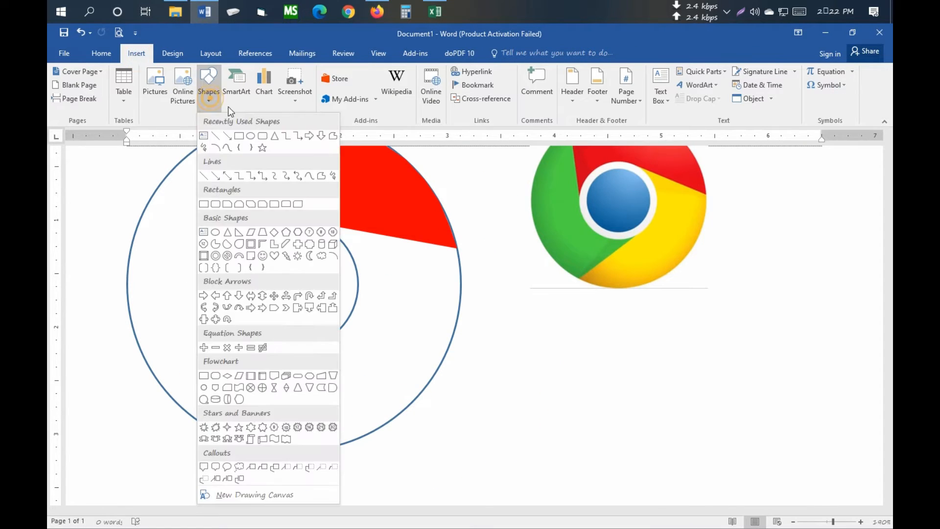
{"action": "left_click", "coordinate": [331, 136]}
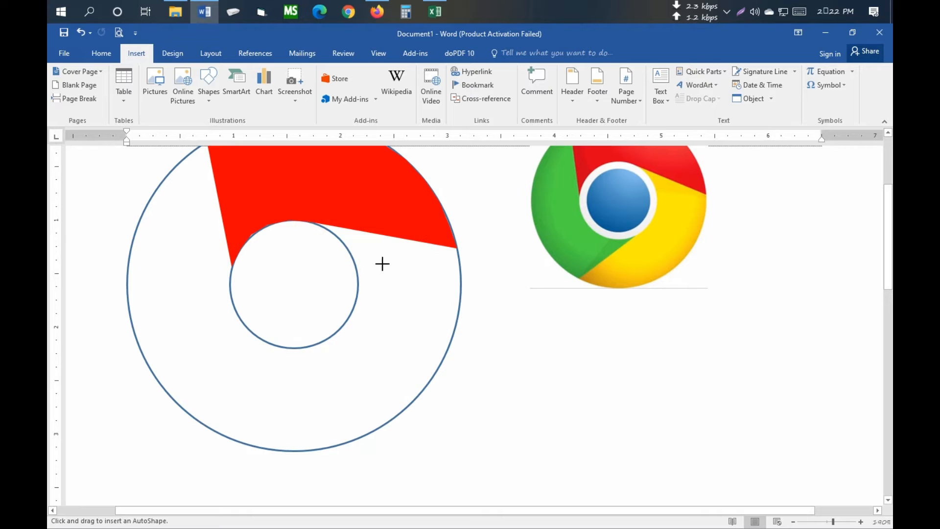
{"action": "left_click_drag", "start_coordinate": [313, 223], "coordinate": [457, 249]}
{"action": "left_click", "coordinate": [458, 249]}
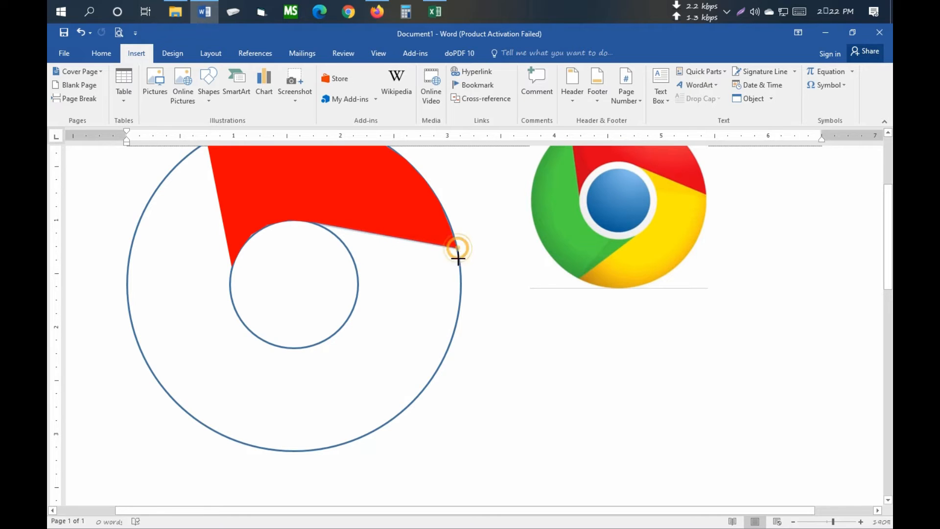
{"action": "left_click", "coordinate": [459, 267]}
{"action": "left_click", "coordinate": [460, 289]}
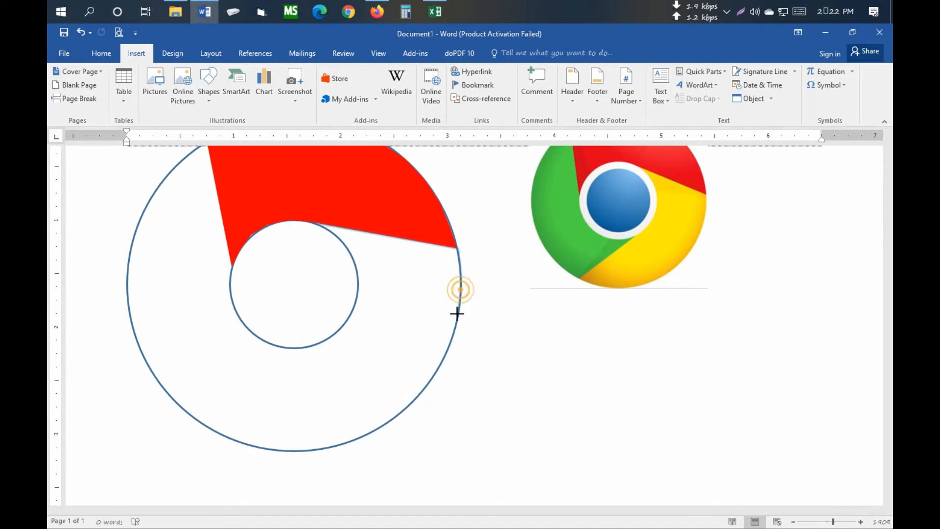
{"action": "left_click", "coordinate": [457, 319]}
{"action": "left_click", "coordinate": [445, 354]}
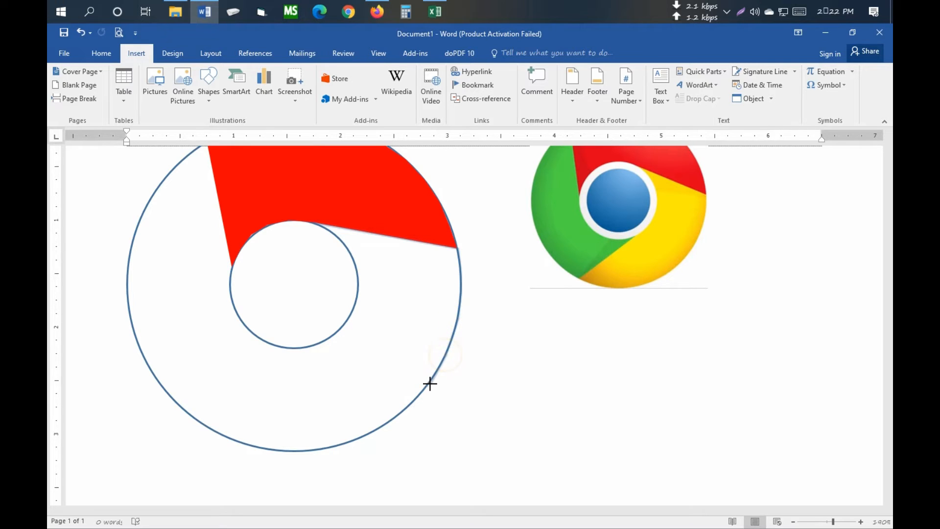
{"action": "left_click", "coordinate": [427, 385]}
{"action": "left_click", "coordinate": [400, 413]}
{"action": "left_click", "coordinate": [361, 437]}
{"action": "left_click", "coordinate": [333, 446]}
{"action": "left_click", "coordinate": [303, 451]}
- Run the freeform from the outer circle's lower left to the inner circle's bottom and close it along the inner circle's right arc
{"action": "left_click_drag", "start_coordinate": [240, 441], "coordinate": [312, 345]}
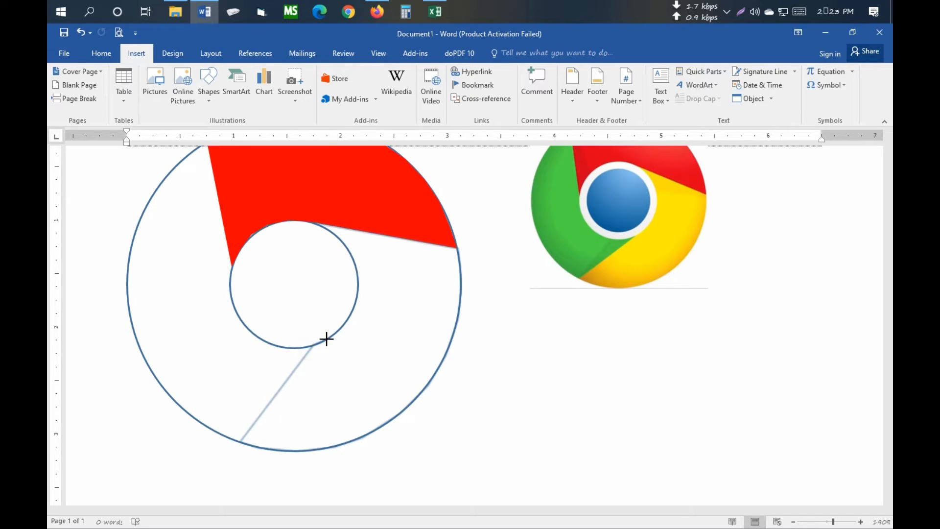
{"action": "left_click", "coordinate": [329, 335]}
{"action": "left_click", "coordinate": [349, 314]}
{"action": "left_click", "coordinate": [356, 301]}
{"action": "left_click", "coordinate": [355, 263]}
{"action": "left_click", "coordinate": [347, 249]}
{"action": "left_click", "coordinate": [338, 236]}
{"action": "left_click", "coordinate": [315, 224]}
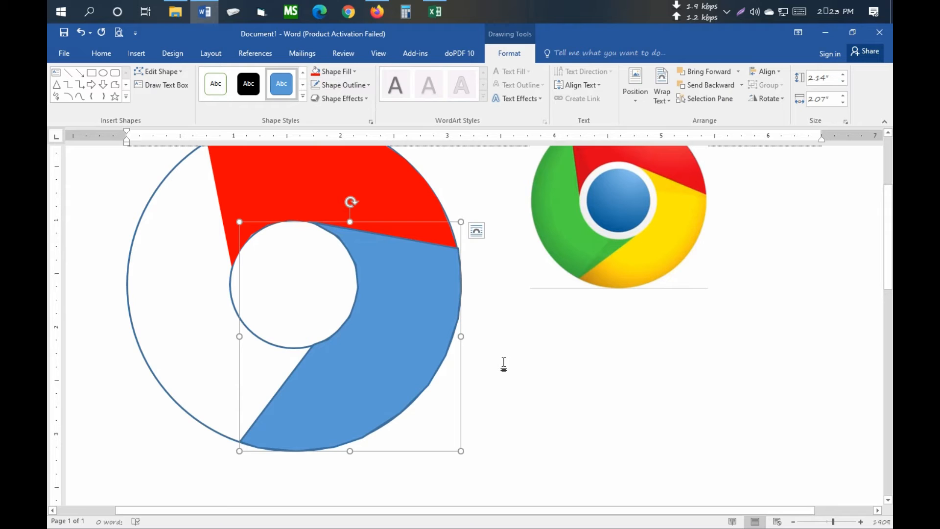
- Fill the right-hand freeform segment with standard yellow
{"action": "left_click", "coordinate": [323, 73]}
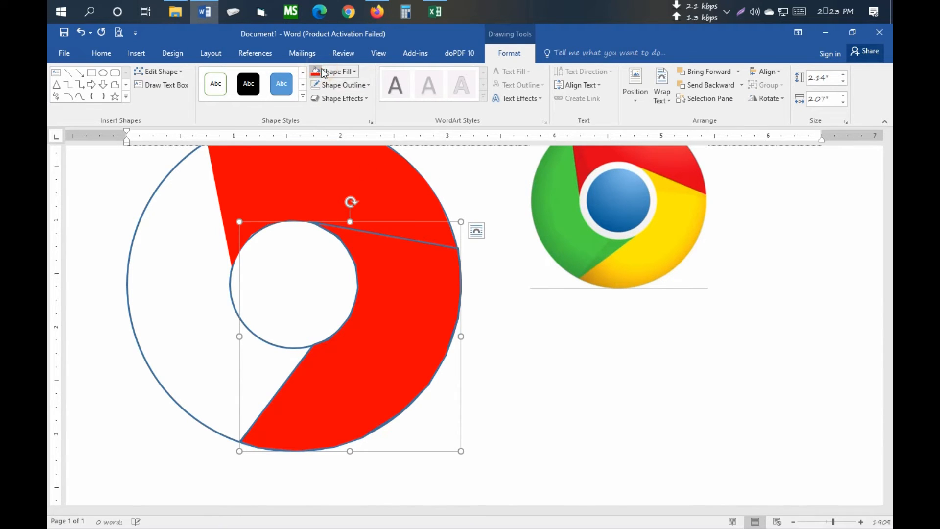
{"action": "left_click", "coordinate": [354, 72]}
{"action": "left_click", "coordinate": [345, 171]}
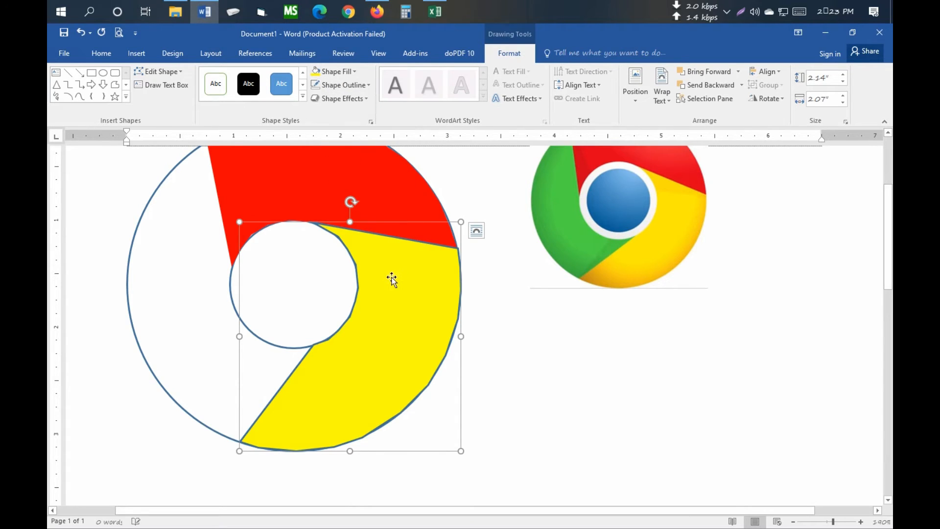
{"action": "left_click", "coordinate": [521, 387]}
{"action": "scroll", "coordinate": [307, 262], "scroll_direction": "down", "scroll_amount": 1}
{"action": "scroll", "coordinate": [281, 231], "scroll_direction": "up", "scroll_amount": 2}
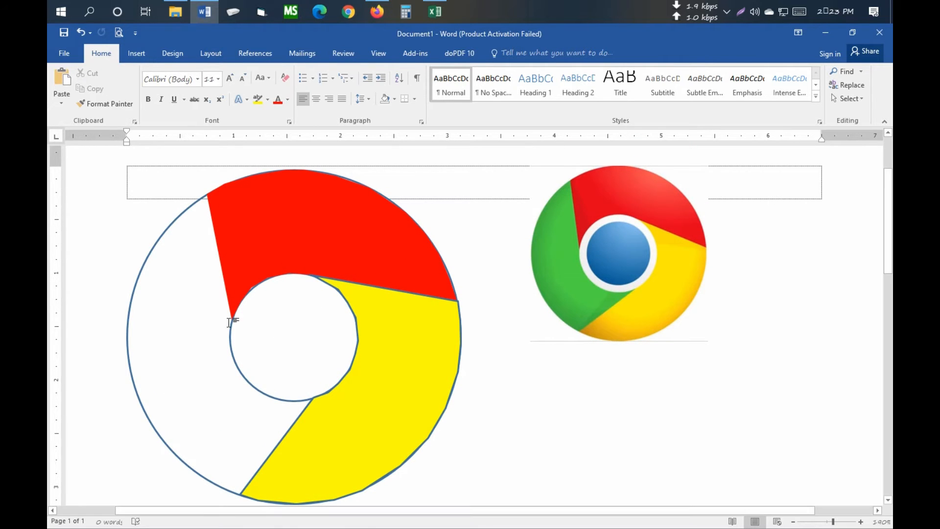
{"action": "left_click", "coordinate": [142, 54]}
{"action": "left_click", "coordinate": [218, 96]}
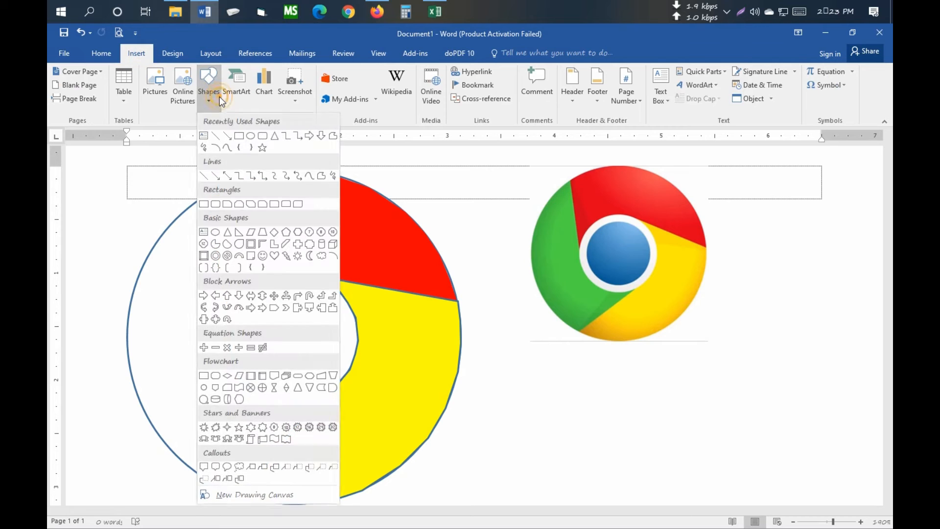
{"action": "left_click", "coordinate": [333, 136]}
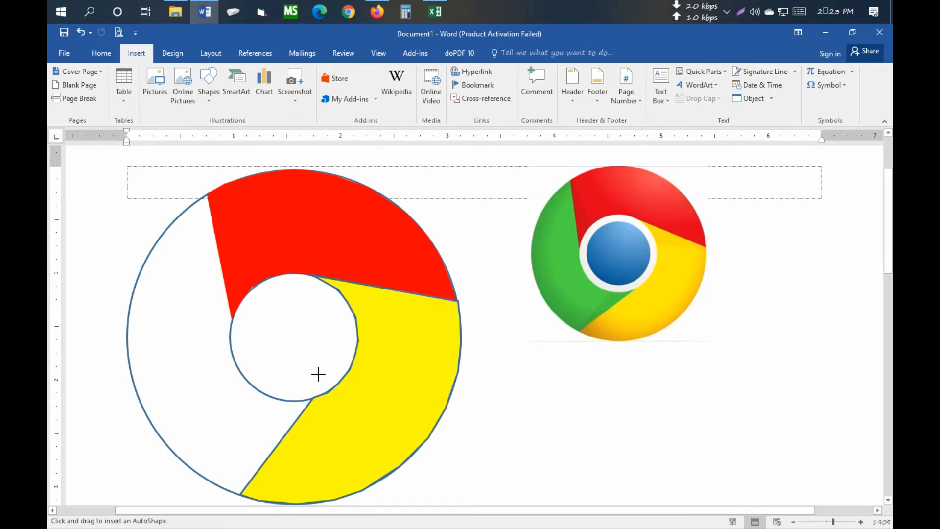
{"action": "key", "text": "Escape"}
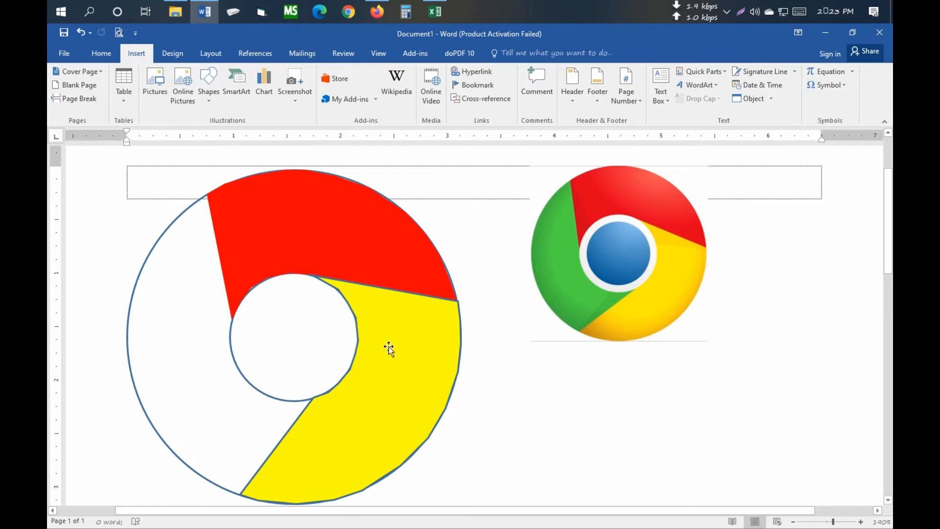
- Remove the outline of the yellow segment
{"action": "left_click", "coordinate": [389, 348]}
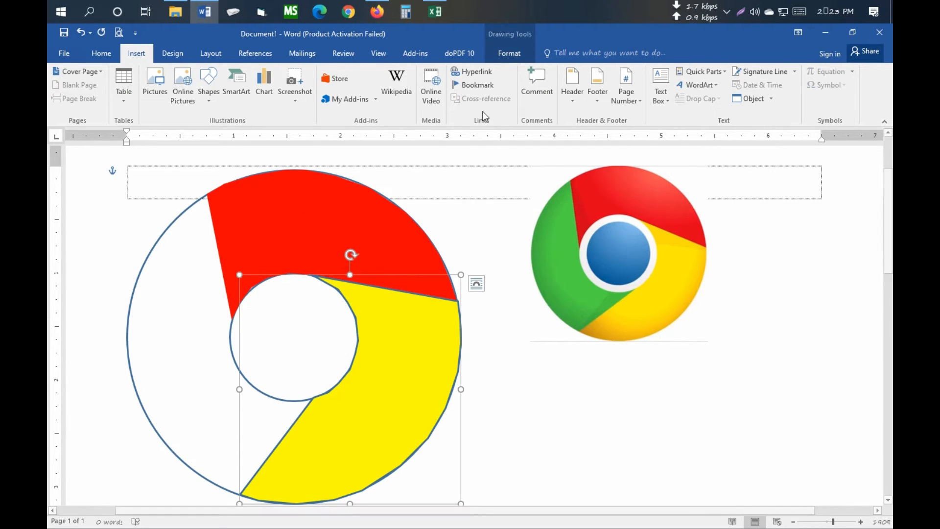
{"action": "left_click", "coordinate": [510, 54]}
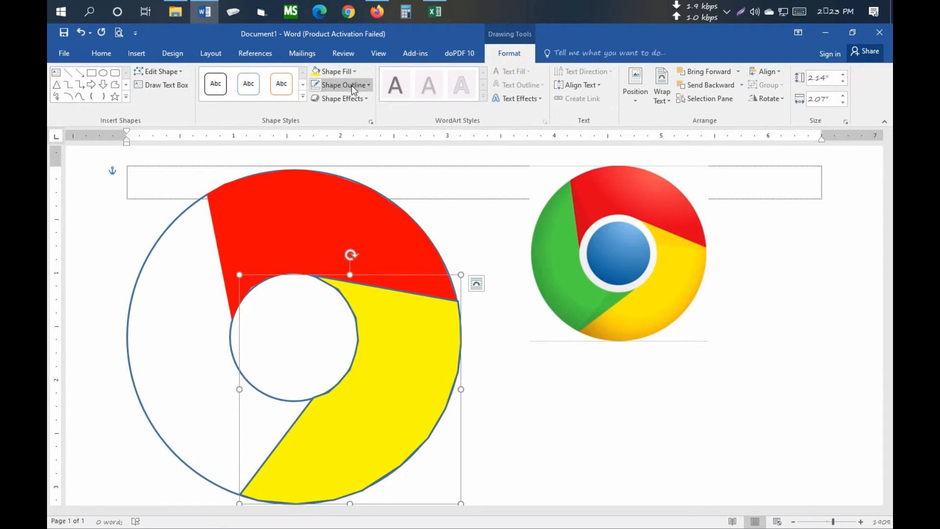
{"action": "left_click", "coordinate": [352, 85]}
{"action": "left_click", "coordinate": [340, 196]}
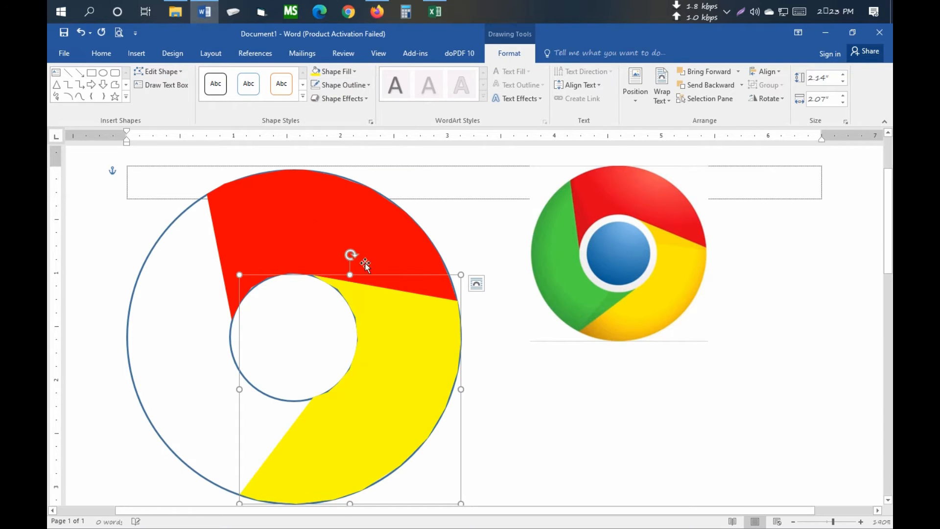
{"action": "left_click", "coordinate": [170, 342]}
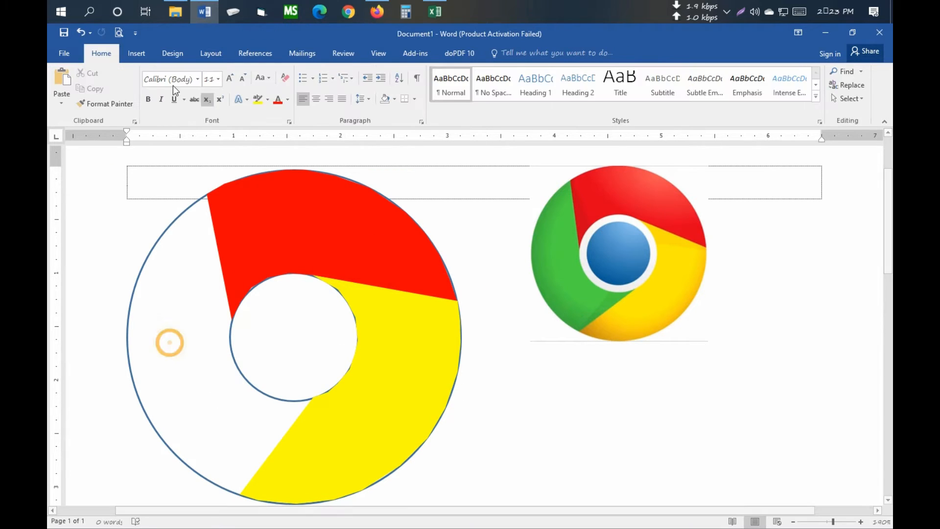
- Start a freeform from the inner circle's bottom along the yellow segment's lower-left edge, then trace up the outer circle's left arc
{"action": "left_click", "coordinate": [132, 51]}
{"action": "left_click", "coordinate": [208, 90]}
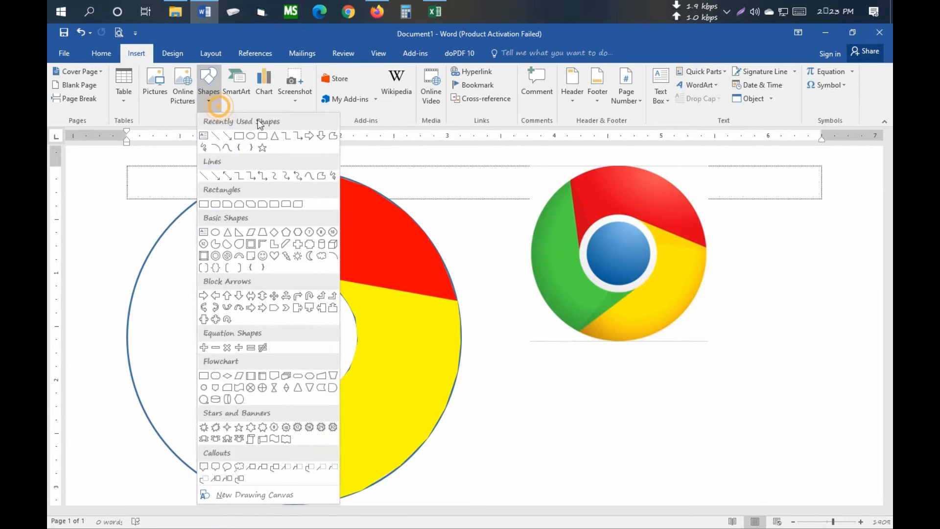
{"action": "left_click", "coordinate": [333, 138]}
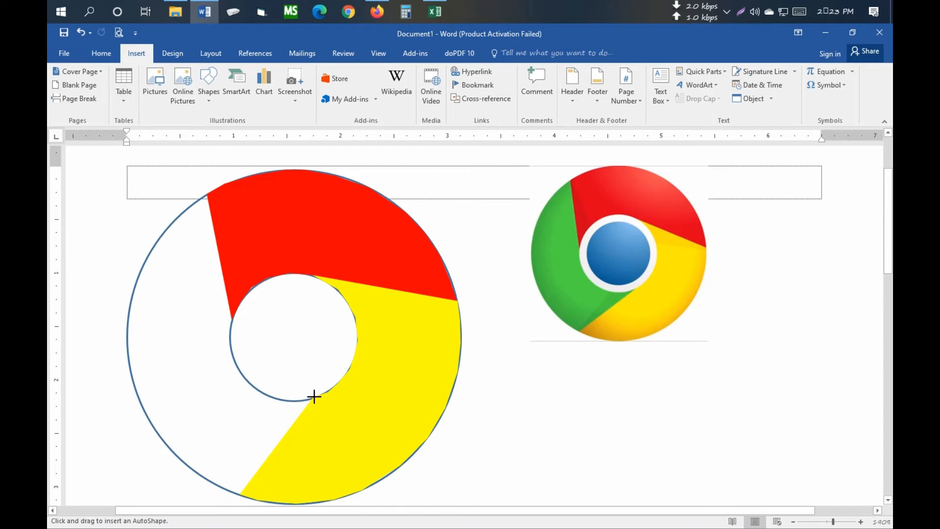
{"action": "mouse_move", "coordinate": [313, 396]}
{"action": "left_mouse_down"}
{"action": "mouse_move", "coordinate": [256, 450]}
{"action": "mouse_move", "coordinate": [237, 494]}
{"action": "left_mouse_up"}
{"action": "left_click", "coordinate": [237, 494]}
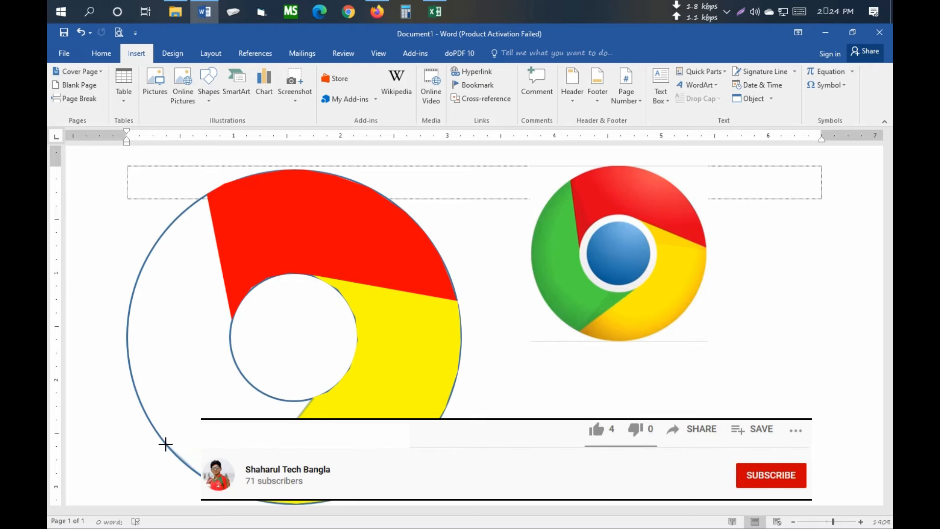
{"action": "left_click", "coordinate": [148, 417]}
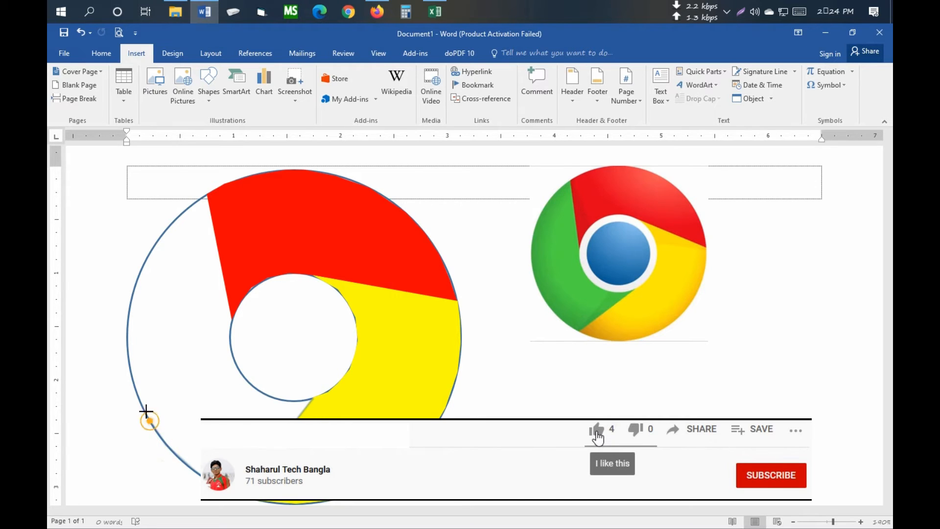
{"action": "left_click", "coordinate": [131, 385]}
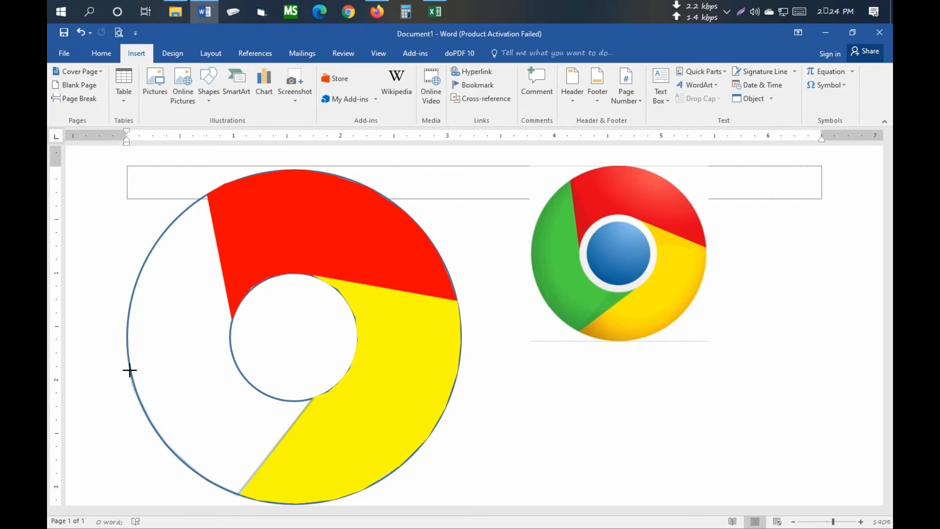
{"action": "left_click", "coordinate": [127, 342]}
{"action": "left_click", "coordinate": [128, 317]}
{"action": "left_click", "coordinate": [135, 286]}
{"action": "left_click", "coordinate": [143, 261]}
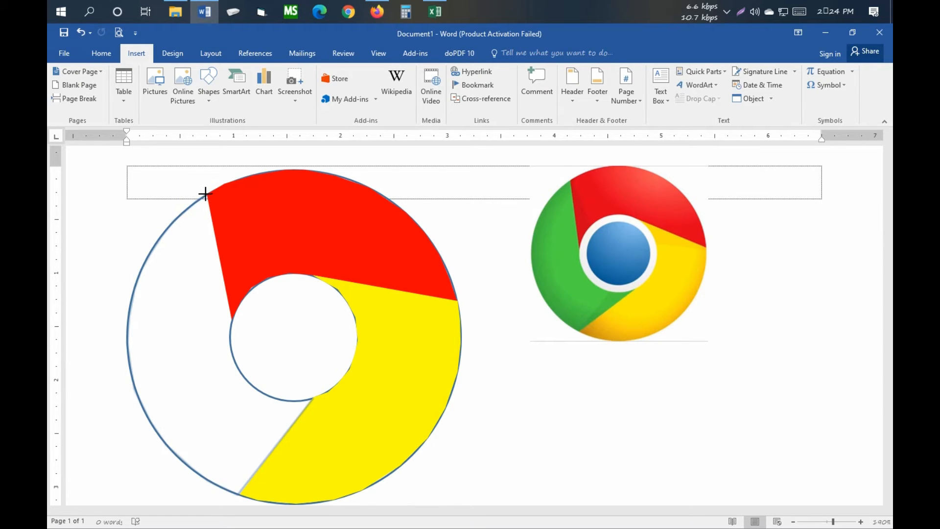
- Continue the freeform along the red segment's left edge and close it by tracing the inner circle's lower-left arc to the starting point
{"action": "left_click_drag", "start_coordinate": [205, 193], "coordinate": [229, 331]}
{"action": "key", "text": "BackSpace"}
{"action": "left_click", "coordinate": [231, 321]}
{"action": "left_click", "coordinate": [230, 338]}
{"action": "left_click", "coordinate": [230, 343]}
{"action": "left_click", "coordinate": [234, 355]}
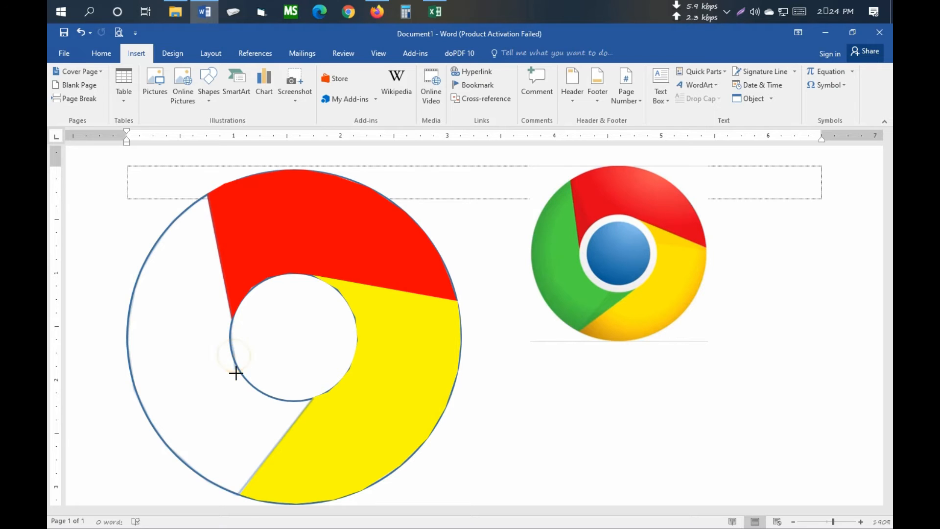
{"action": "left_click", "coordinate": [231, 348]}
{"action": "left_click", "coordinate": [234, 358]}
{"action": "left_click", "coordinate": [239, 370]}
{"action": "left_click", "coordinate": [247, 382]}
{"action": "left_click", "coordinate": [257, 390]}
{"action": "left_click", "coordinate": [266, 395]}
{"action": "left_click", "coordinate": [281, 399]}
{"action": "left_click", "coordinate": [298, 401]}
{"action": "left_click", "coordinate": [313, 398]}
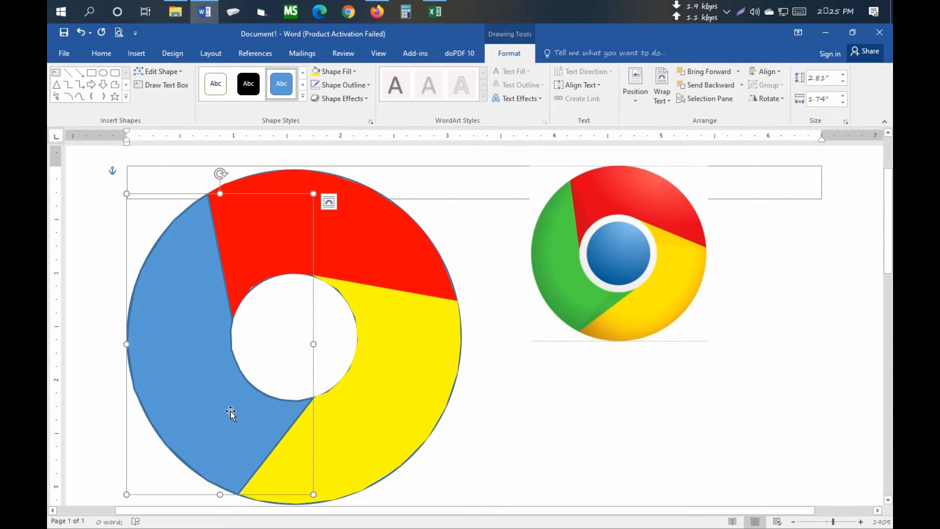
- Fill the left-hand freeform segment with standard green and remove its outline
{"action": "left_click", "coordinate": [359, 72]}
{"action": "left_click", "coordinate": [366, 172]}
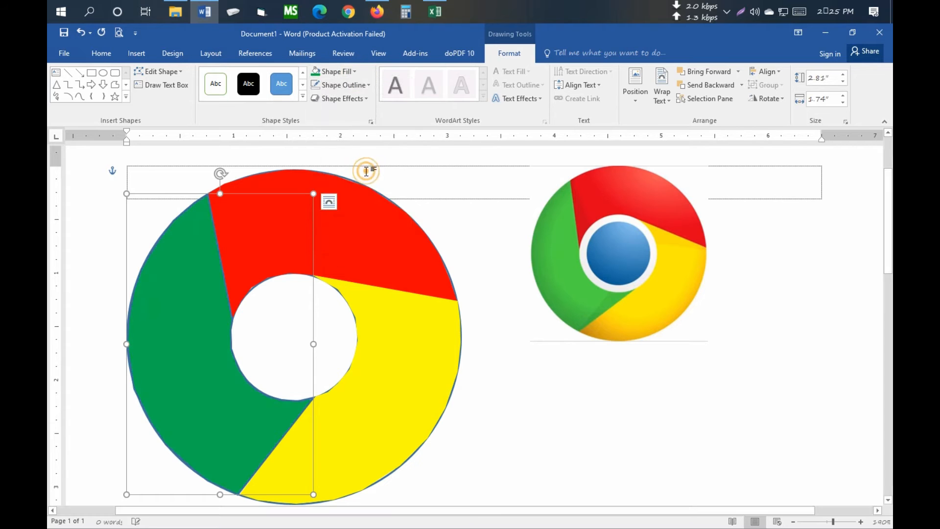
{"action": "left_click", "coordinate": [362, 86]}
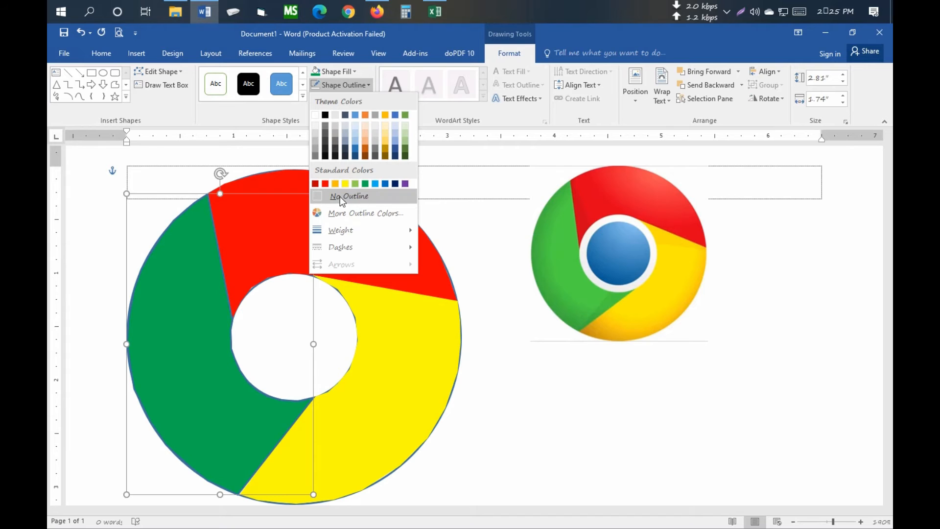
{"action": "left_click", "coordinate": [361, 196]}
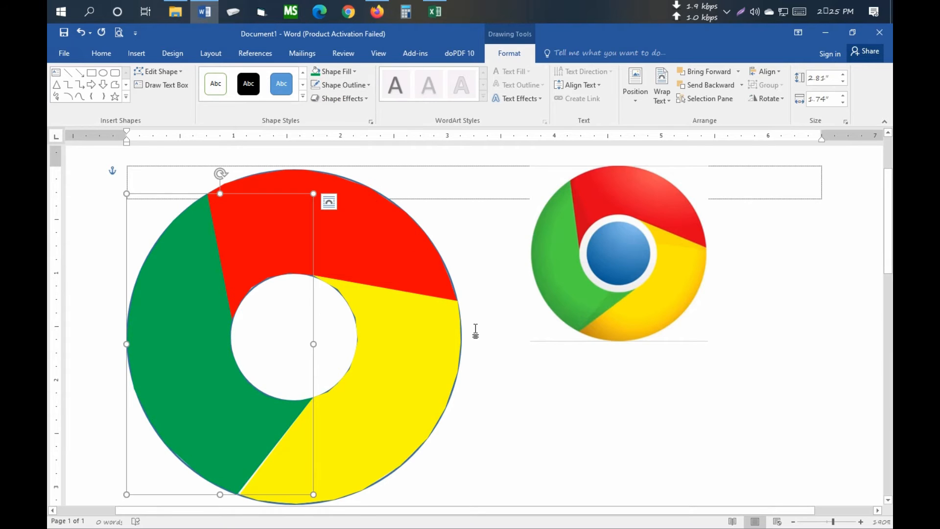
{"action": "left_click", "coordinate": [545, 403]}
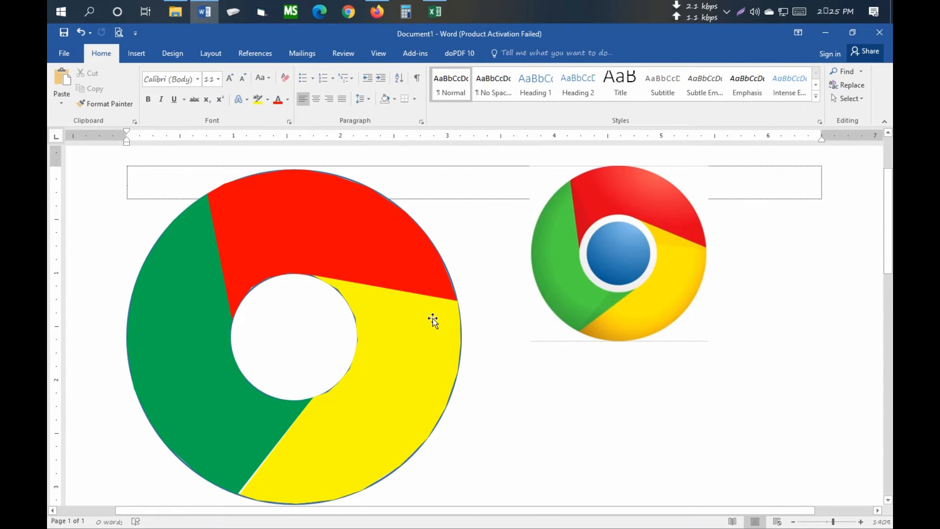
- Select the green, red and yellow segments together and move them down and to the right, clear of the inner guide circle
{"action": "left_click", "coordinate": [192, 307]}
{"action": "left_click", "coordinate": [388, 248], "text": "ctrl"}
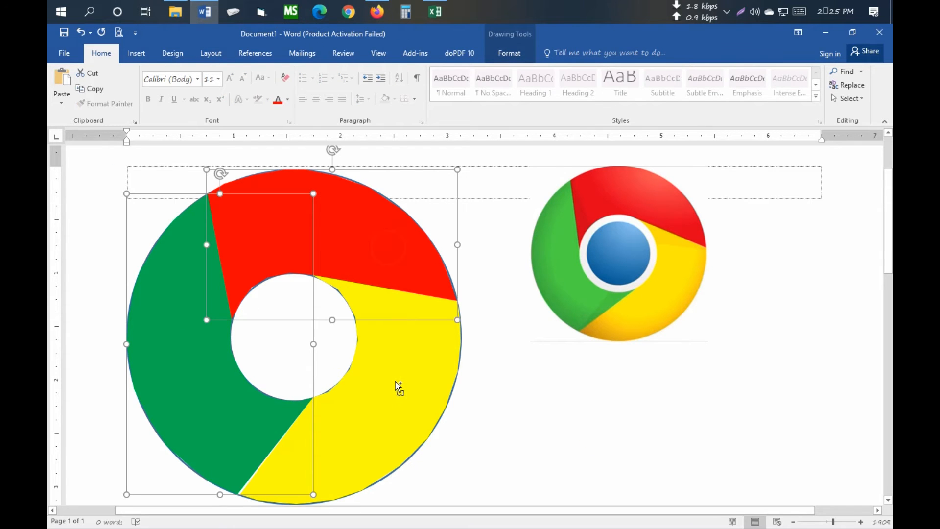
{"action": "left_click", "coordinate": [398, 387], "text": "ctrl"}
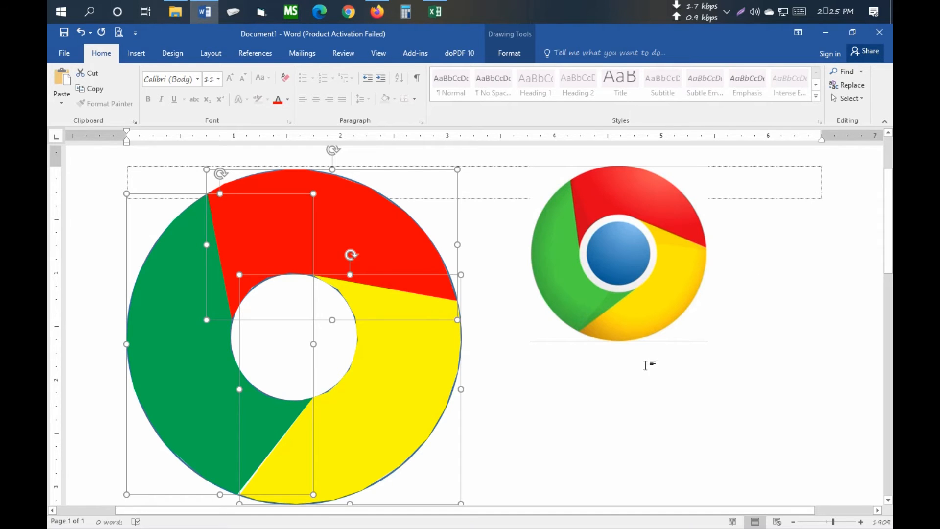
{"action": "scroll", "coordinate": [533, 380], "scroll_direction": "down", "scroll_amount": 5}
{"action": "left_click_drag", "start_coordinate": [424, 368], "coordinate": [626, 501]}
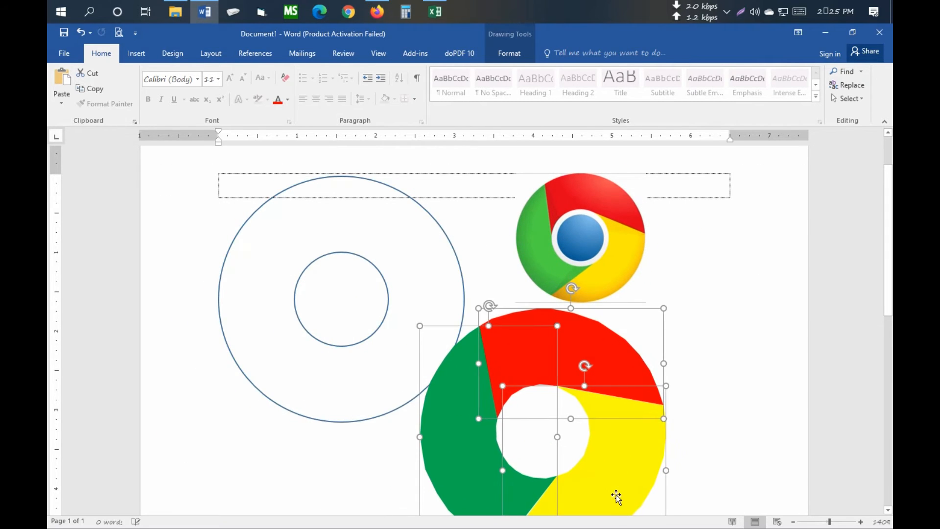
- Delete the inner and outer guide circles
{"action": "left_click", "coordinate": [296, 300]}
{"action": "key", "text": "Delete"}
{"action": "left_click", "coordinate": [227, 250]}
{"action": "key", "text": "Delete"}
- Select the three colored segments together and move them back to the page's upper left, beside the reference picture
{"action": "left_click", "coordinate": [469, 371]}
{"action": "left_click", "coordinate": [534, 354], "text": "shift"}
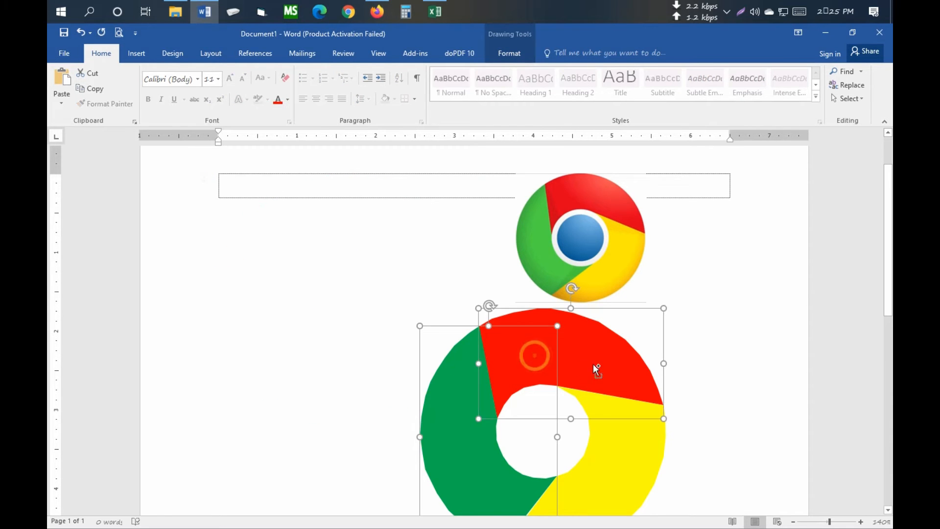
{"action": "left_click", "coordinate": [640, 468], "text": "shift"}
{"action": "left_click_drag", "start_coordinate": [445, 397], "coordinate": [224, 260]}
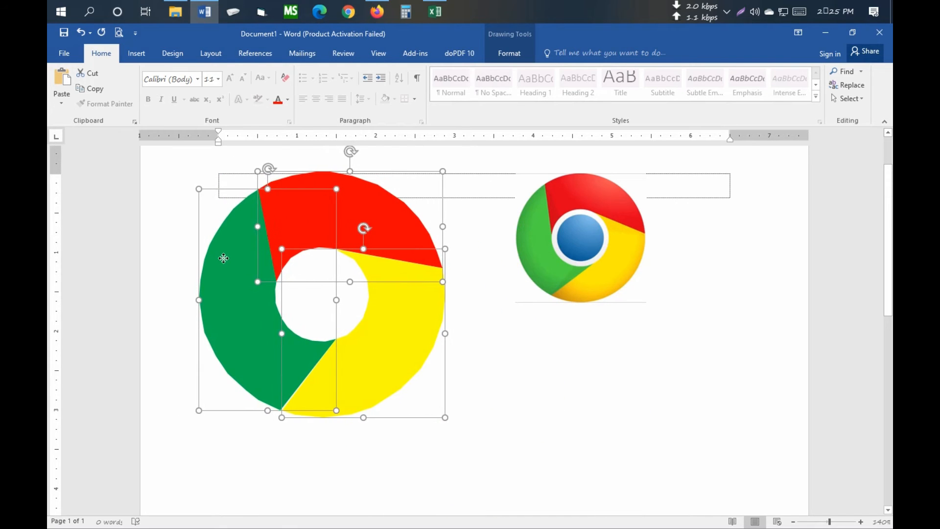
{"action": "left_click", "coordinate": [504, 392]}
{"action": "scroll", "coordinate": [504, 391], "scroll_direction": "up", "scroll_amount": 2}
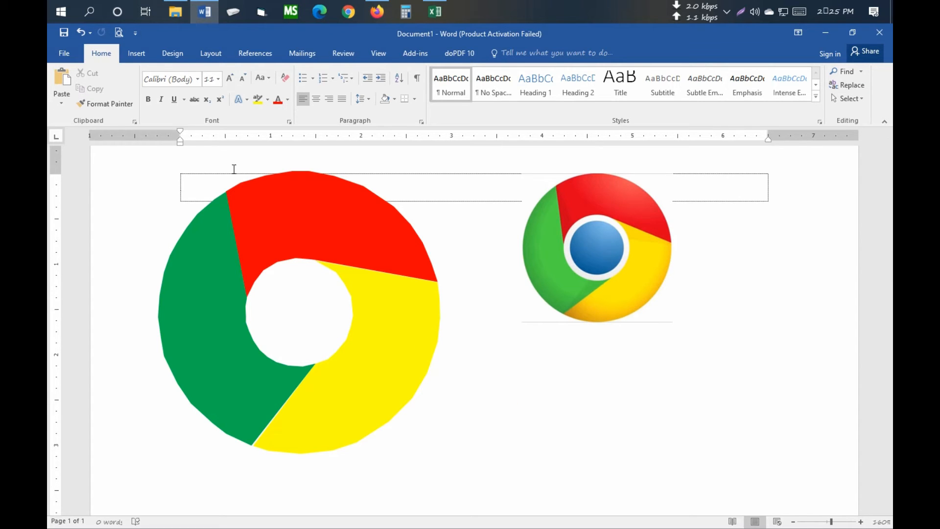
- Draw a circle over the hole in the middle of the three colored segments and fit it to the hole at about 1.21 inches
{"action": "left_click", "coordinate": [183, 53]}
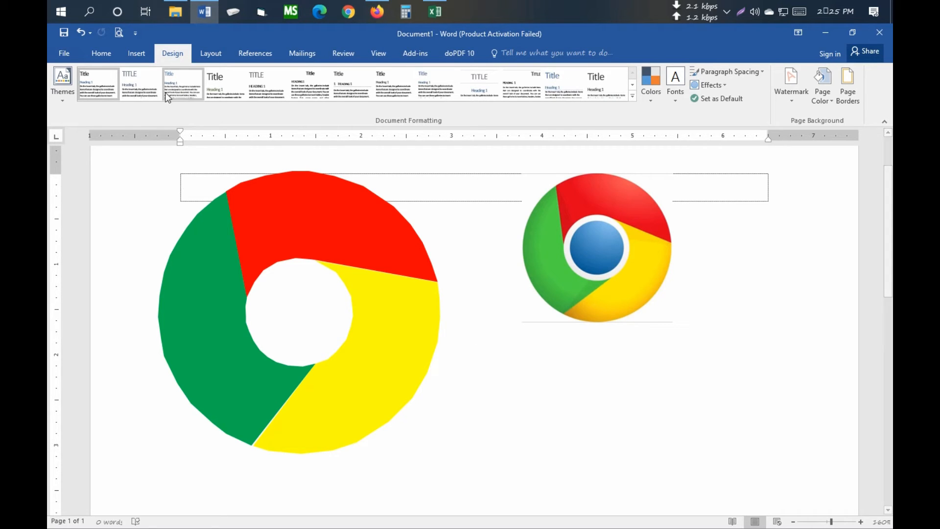
{"action": "left_click", "coordinate": [138, 54]}
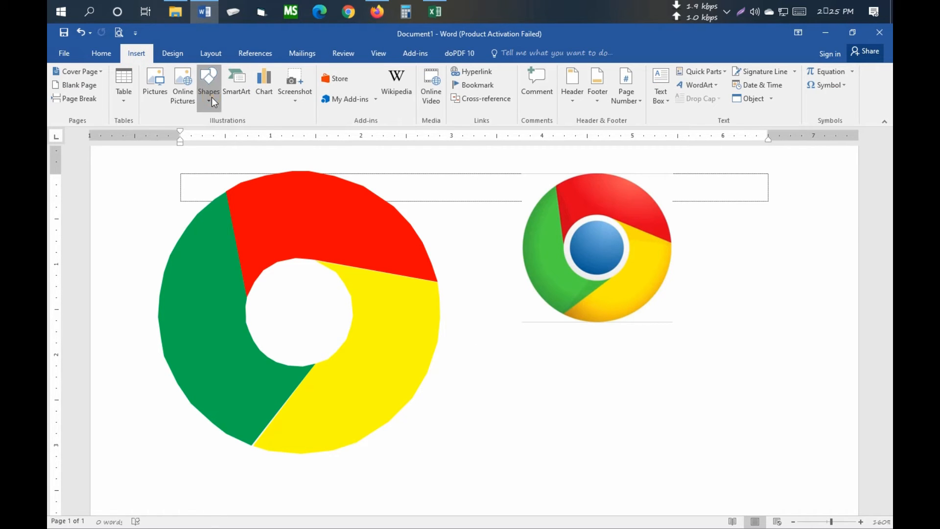
{"action": "left_click", "coordinate": [211, 97]}
{"action": "left_click", "coordinate": [240, 137]}
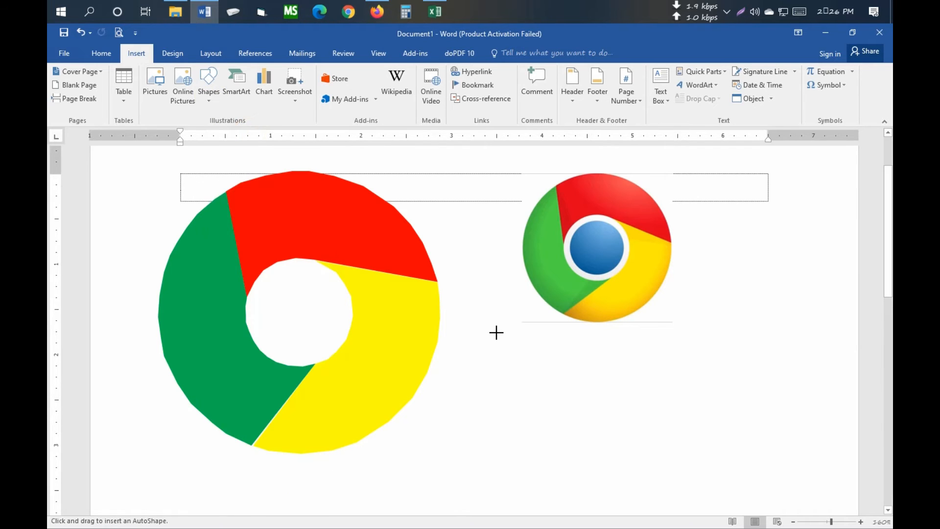
{"action": "left_click", "coordinate": [263, 269]}
{"action": "left_click_drag", "start_coordinate": [270, 280], "coordinate": [371, 377]}
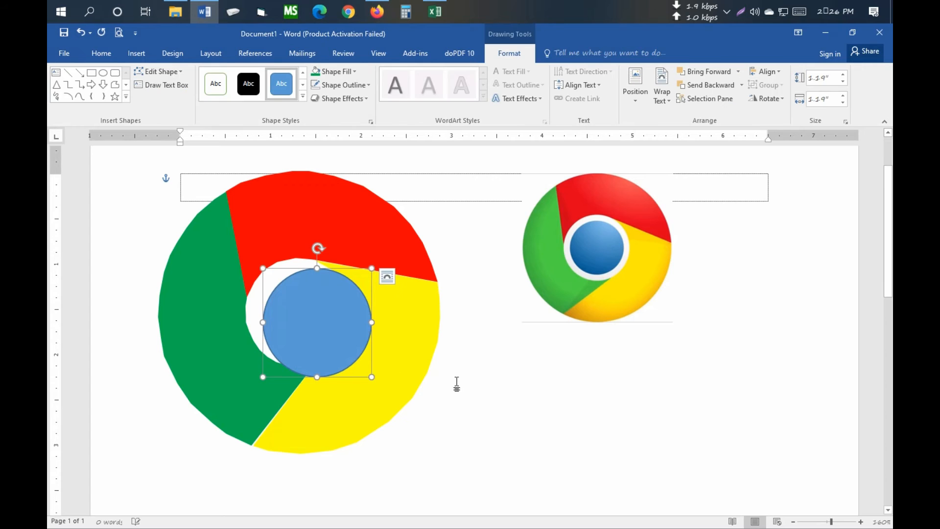
{"action": "left_click_drag", "start_coordinate": [328, 306], "coordinate": [310, 296]}
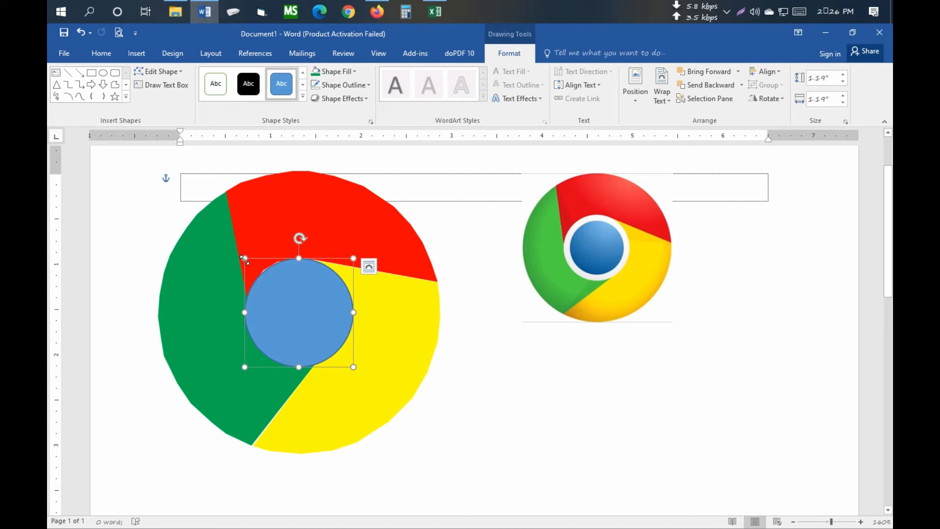
{"action": "left_click_drag", "start_coordinate": [245, 259], "coordinate": [244, 256]}
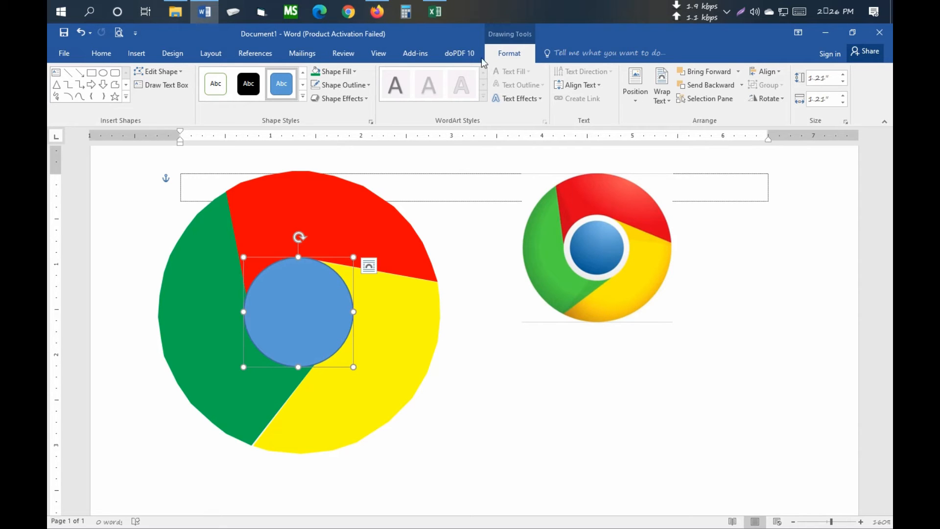
- Set the central circle's outline width to 4.5 pt
{"action": "left_click", "coordinate": [358, 86]}
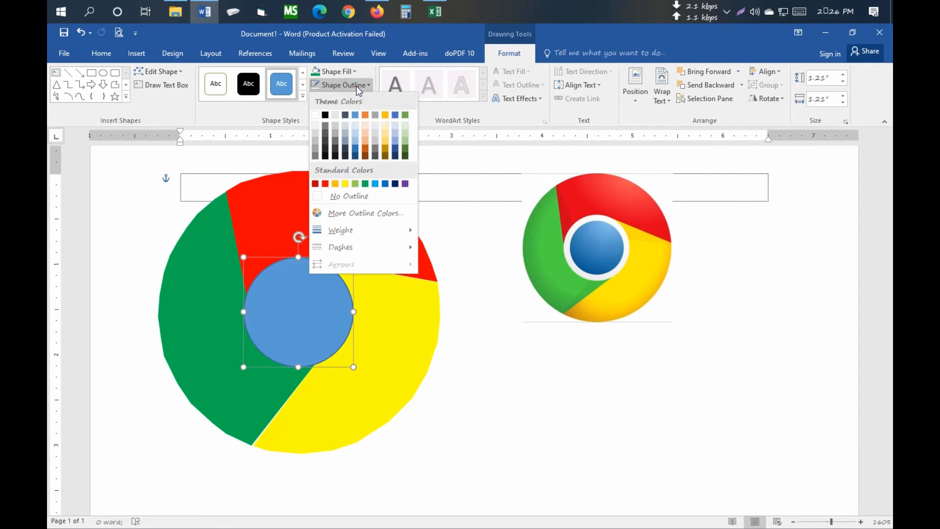
{"action": "mouse_move", "coordinate": [380, 236]}
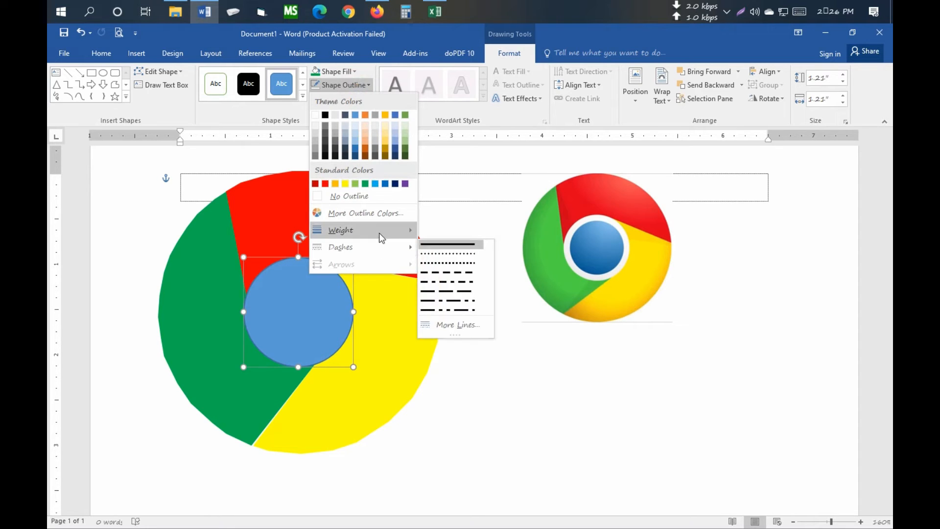
{"action": "left_click", "coordinate": [464, 362]}
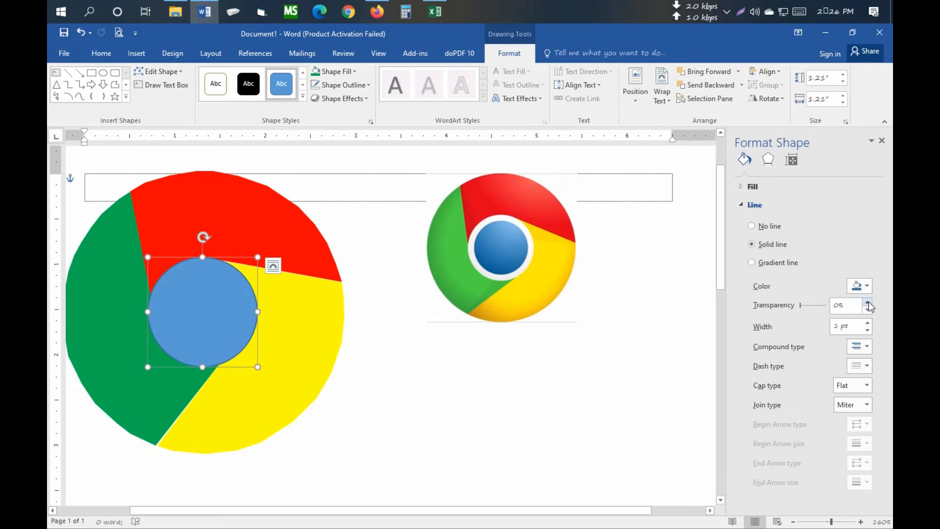
{"action": "left_click", "coordinate": [869, 324]}
{"action": "left_click", "coordinate": [868, 324]}
{"action": "left_click", "coordinate": [868, 323]}
{"action": "left_click", "coordinate": [868, 322]}
{"action": "left_click", "coordinate": [868, 323]}
{"action": "left_click", "coordinate": [868, 322]}
{"action": "left_click", "coordinate": [868, 322]}
- Change the central blue circle's outline color to white and deselect the circle
{"action": "left_click", "coordinate": [866, 286]}
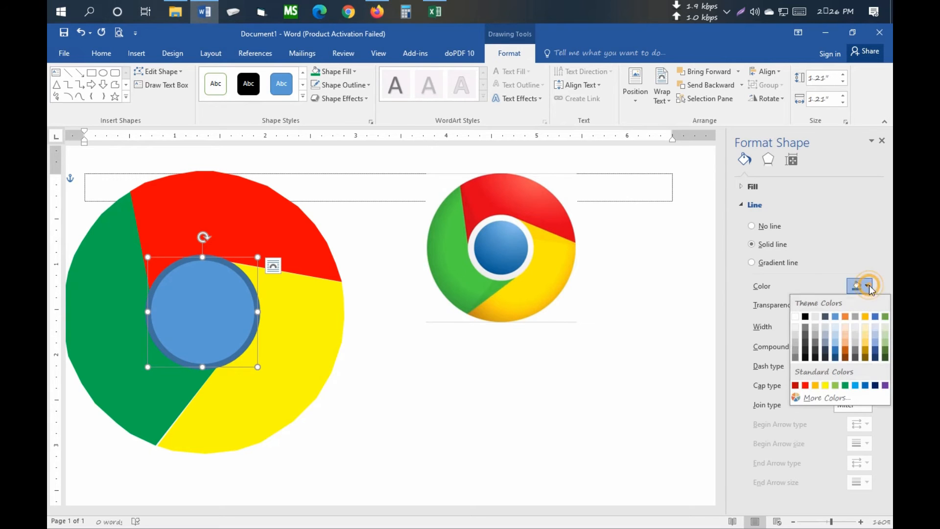
{"action": "left_click", "coordinate": [876, 253]}
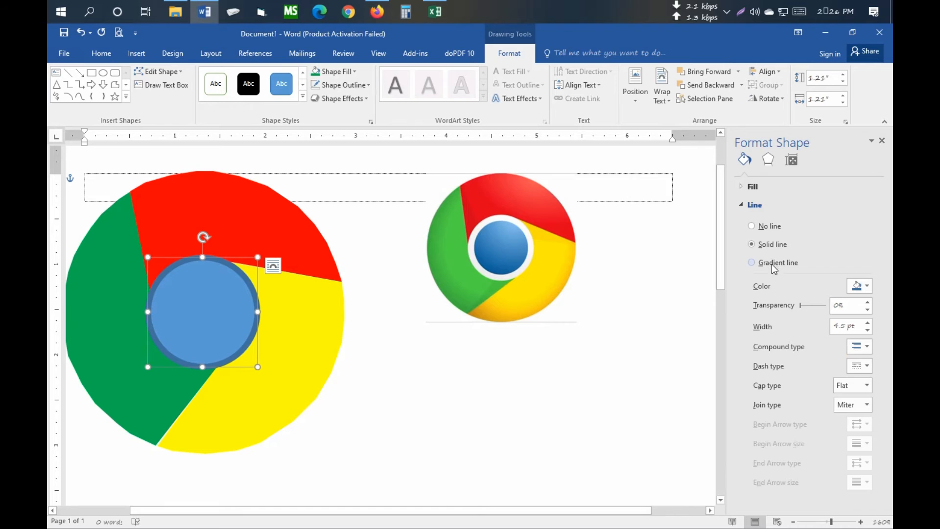
{"action": "left_click", "coordinate": [340, 84]}
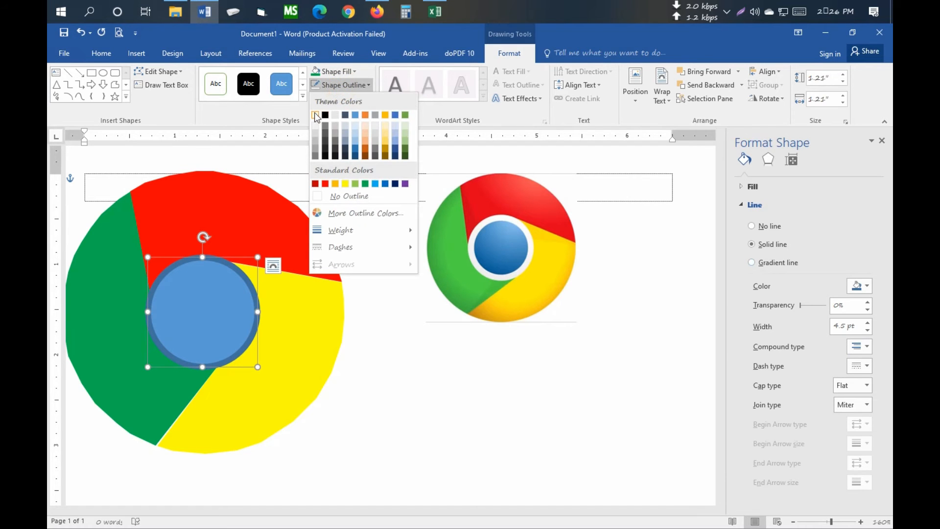
{"action": "left_click", "coordinate": [315, 115]}
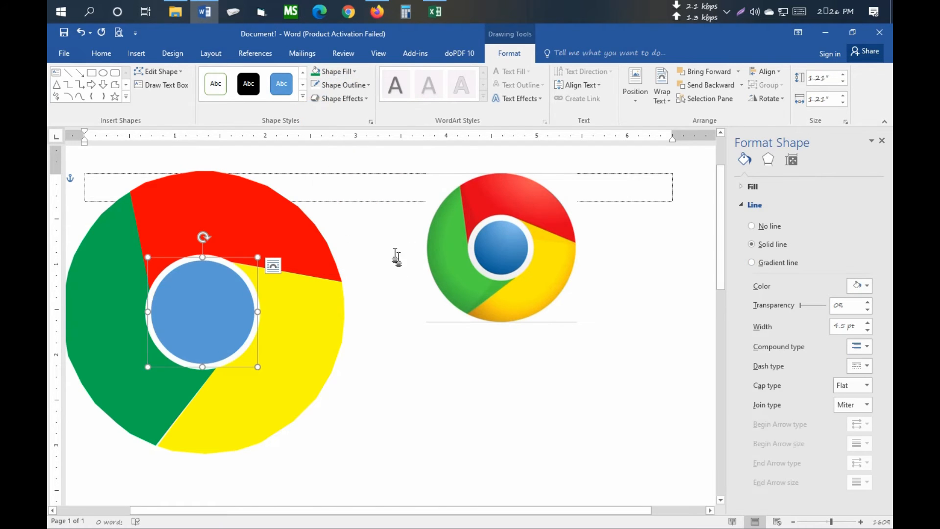
{"action": "left_click", "coordinate": [384, 366]}
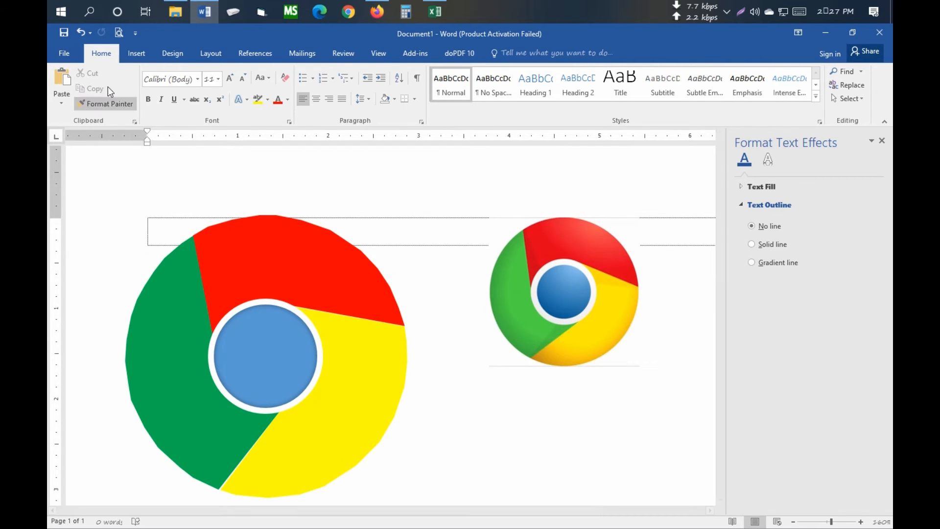
{"action": "left_click", "coordinate": [164, 52]}
{"action": "left_click", "coordinate": [139, 54]}
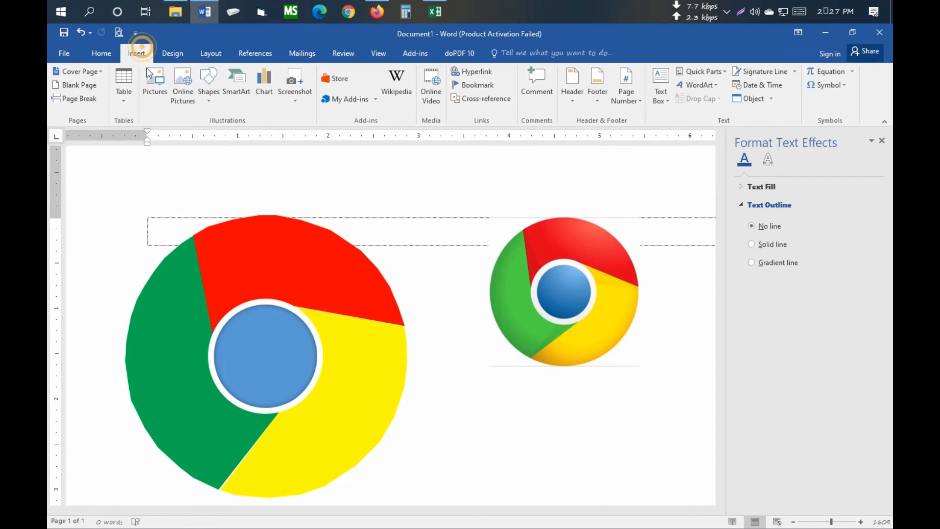
{"action": "left_click", "coordinate": [205, 100]}
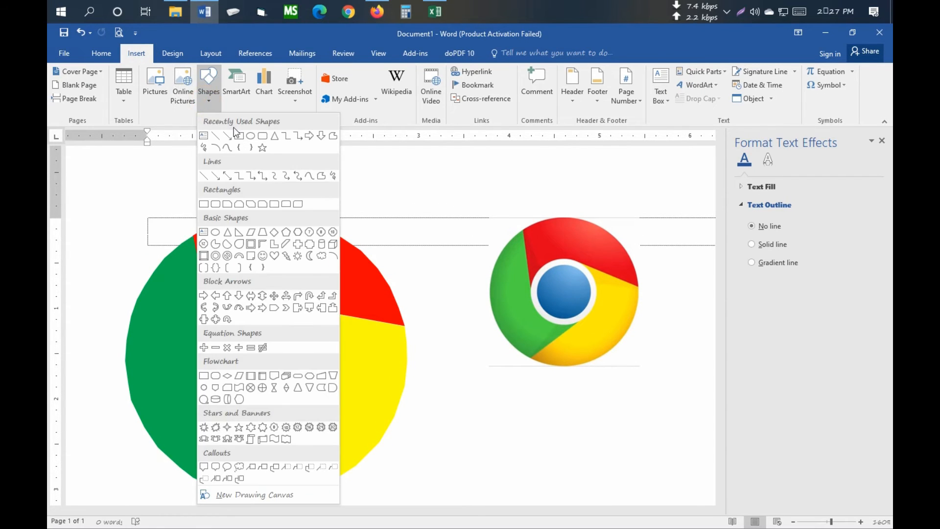
{"action": "left_click", "coordinate": [331, 139]}
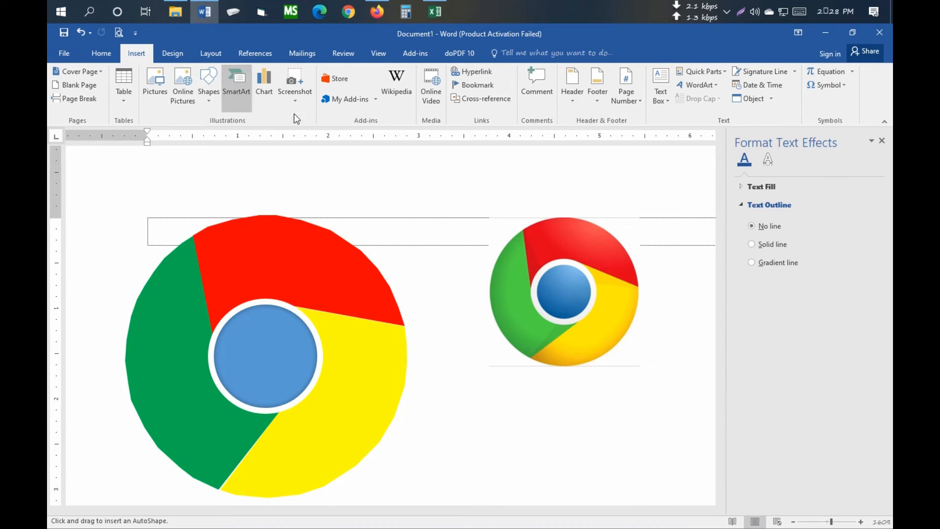
{"action": "key", "text": "Escape"}
- Move the blue circle below the reference picture and trace a thin closed freeform wedge, about 1.32 by 0.28 inches, along the red-yellow boundary
{"action": "mouse_move", "coordinate": [266, 350]}
{"action": "left_mouse_down"}
{"action": "mouse_move", "coordinate": [453, 442]}
{"action": "mouse_move", "coordinate": [542, 470]}
{"action": "left_mouse_up"}
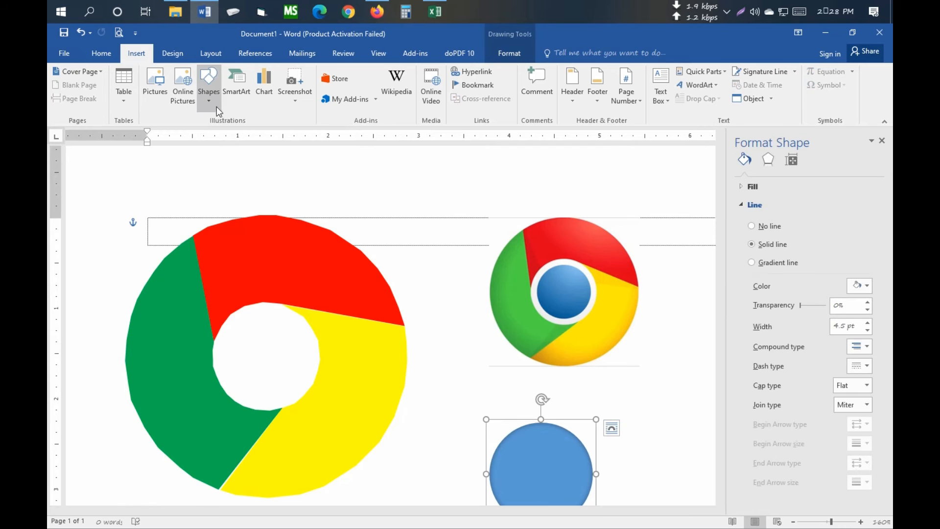
{"action": "left_click", "coordinate": [214, 103]}
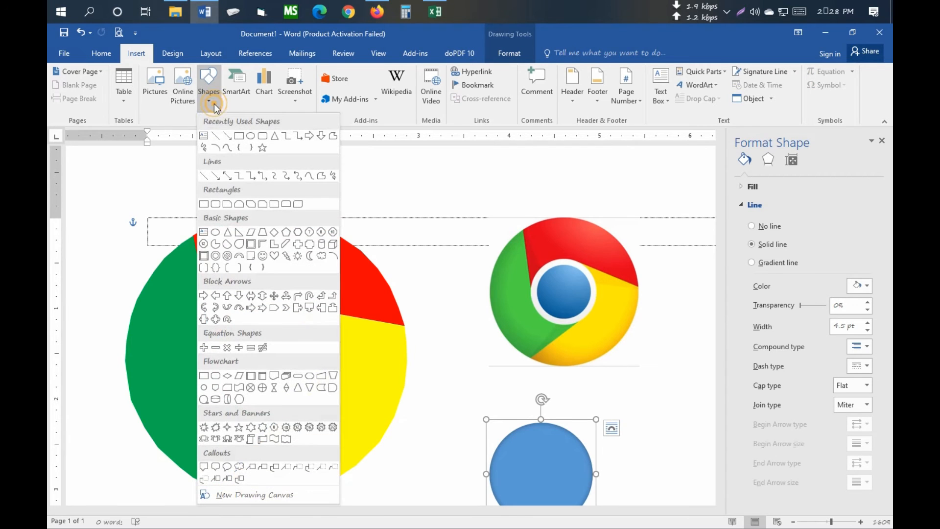
{"action": "left_click", "coordinate": [335, 136]}
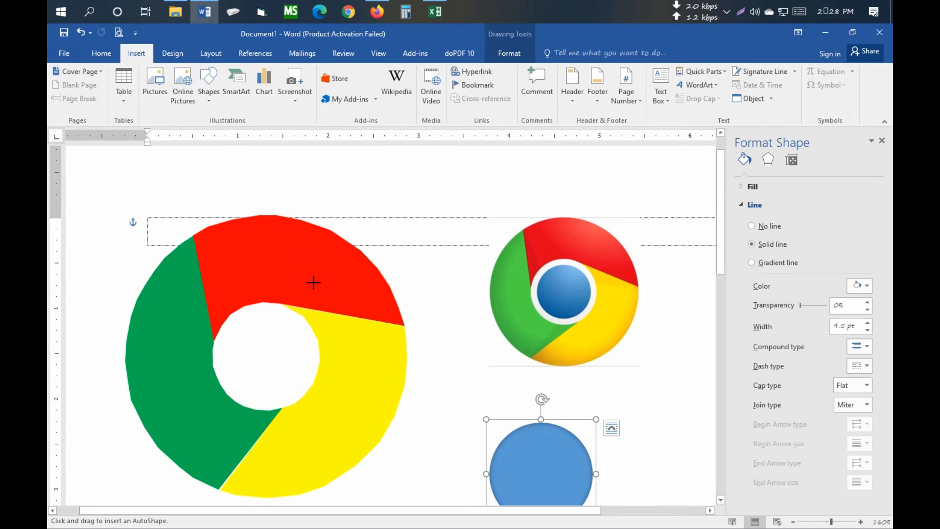
{"action": "scroll", "coordinate": [314, 275], "scroll_direction": "down", "scroll_amount": 2}
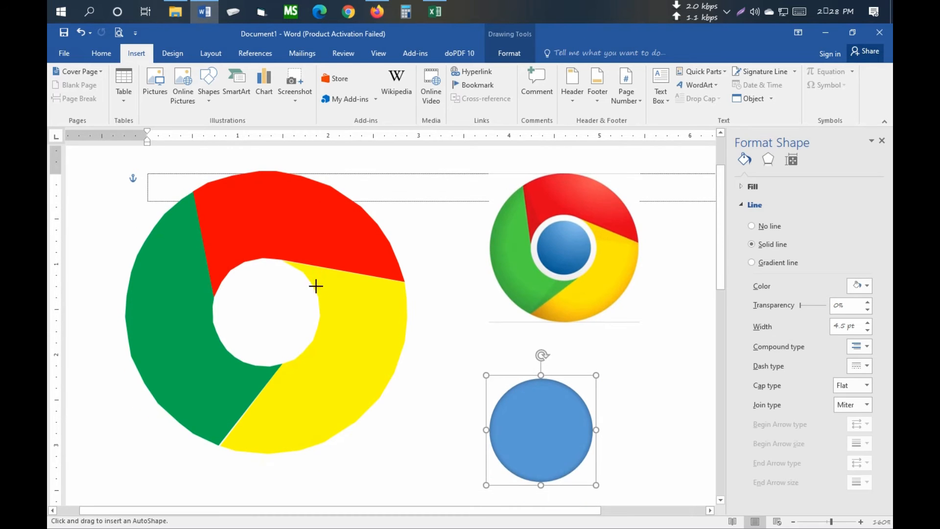
{"action": "left_click", "coordinate": [285, 260]}
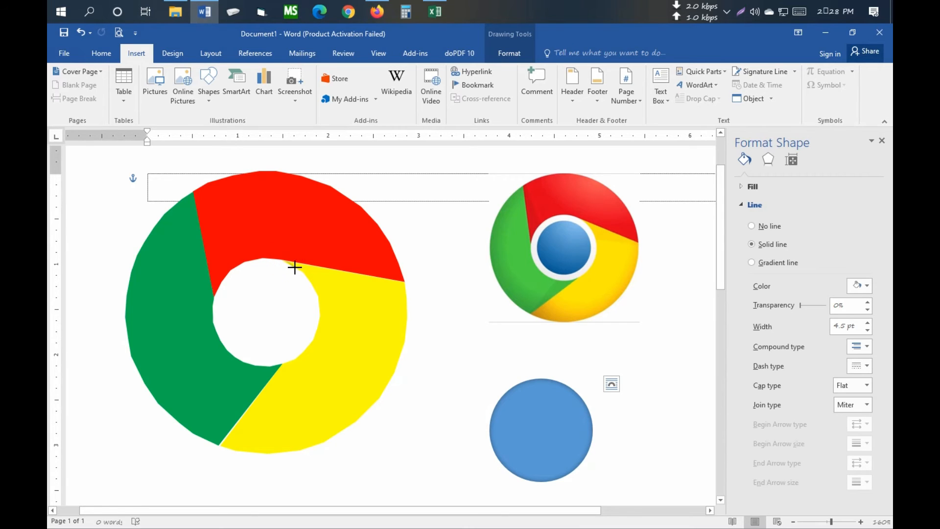
{"action": "left_click", "coordinate": [296, 267]}
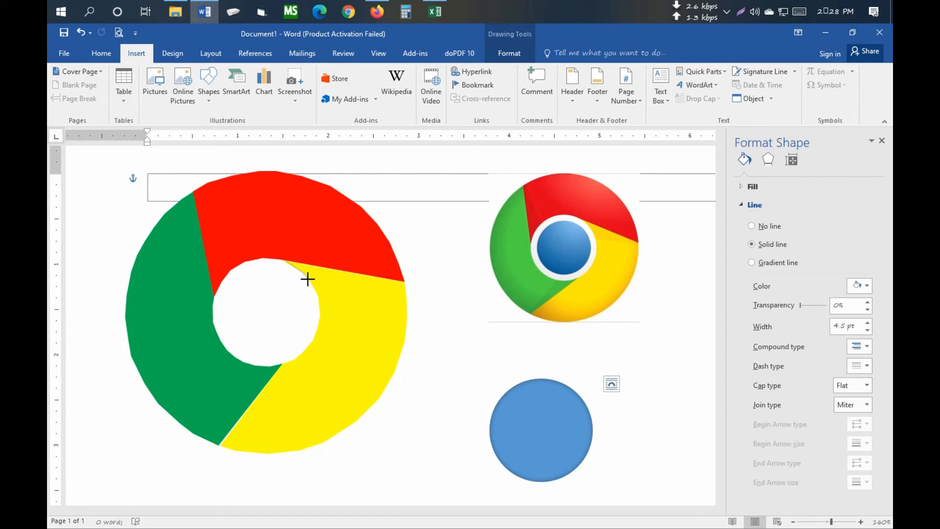
{"action": "left_click", "coordinate": [308, 279]}
{"action": "left_click", "coordinate": [313, 286]}
{"action": "left_click", "coordinate": [404, 281]}
{"action": "left_click", "coordinate": [286, 260]}
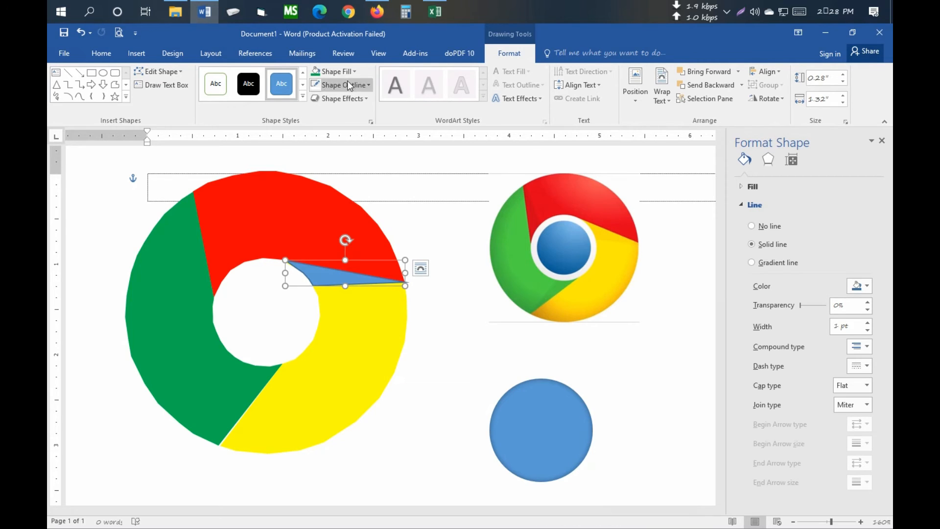
- Remove the outline of the thin freeform wedge
{"action": "left_click", "coordinate": [333, 71]}
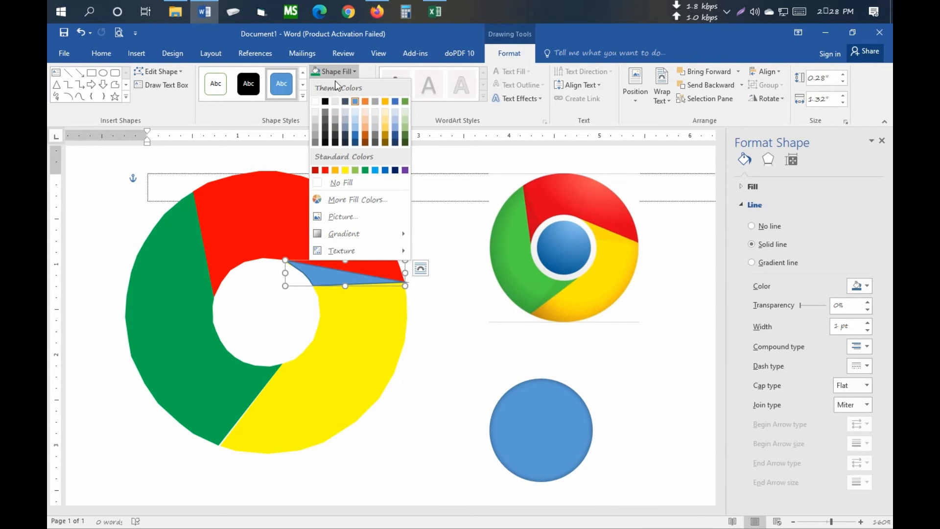
{"action": "left_click", "coordinate": [348, 73]}
{"action": "left_click", "coordinate": [352, 85]}
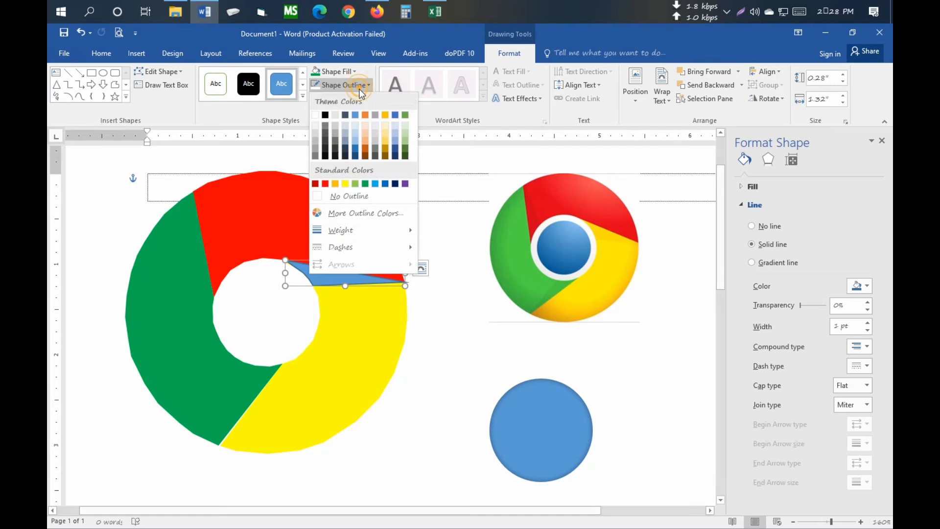
{"action": "left_click", "coordinate": [351, 196]}
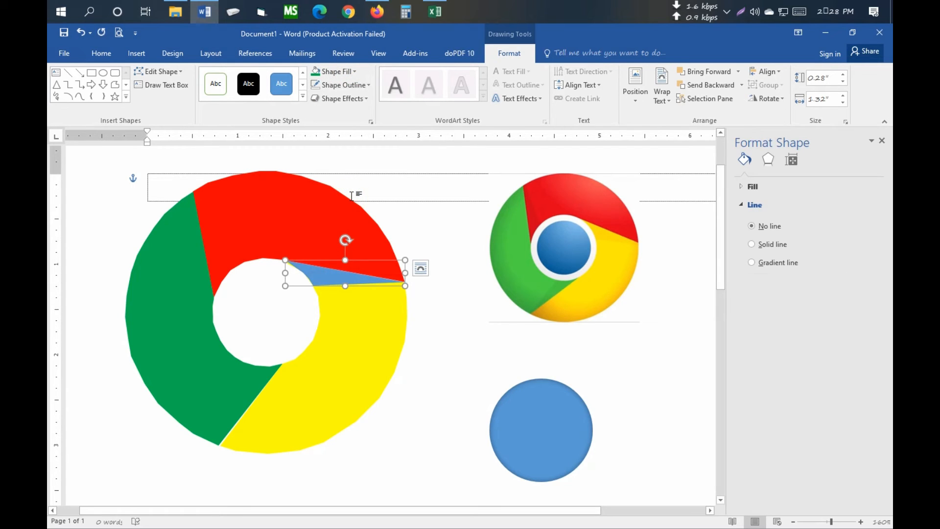
- Fill the thin freeform wedge with a light gold theme color
{"action": "left_click", "coordinate": [351, 72]}
{"action": "left_click", "coordinate": [352, 72]}
{"action": "left_click", "coordinate": [350, 72]}
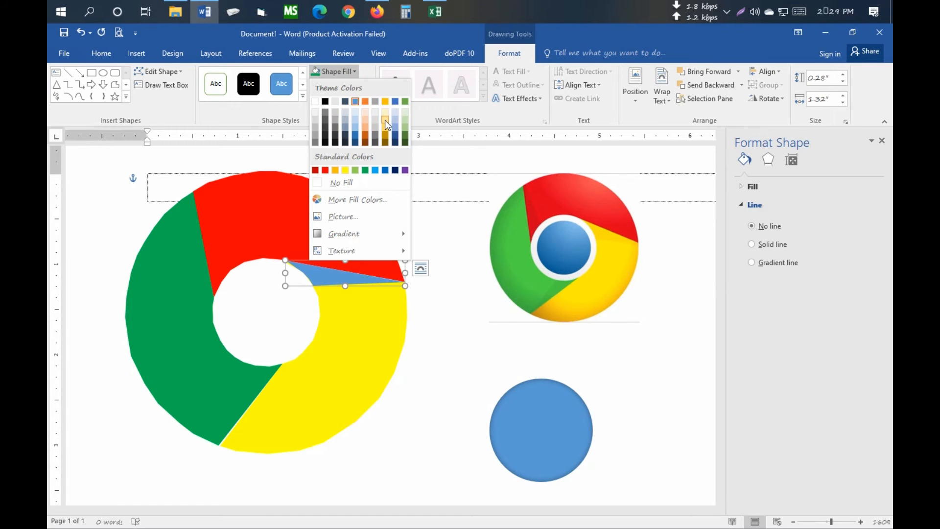
{"action": "left_click", "coordinate": [345, 170]}
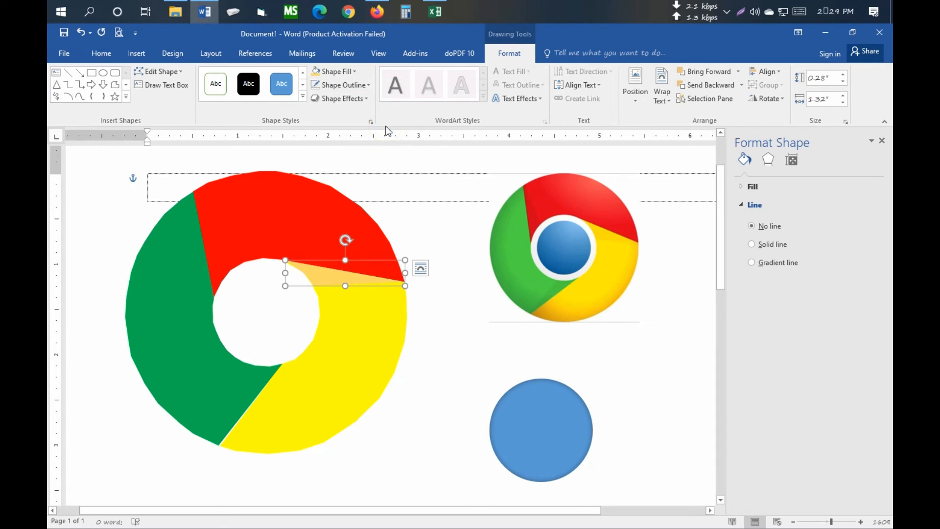
- Fill the thin wedge with a custom yellow, RGB 255, 255, 45, slightly lighter than the yellow segment
{"action": "left_click", "coordinate": [351, 71]}
{"action": "left_click", "coordinate": [354, 199]}
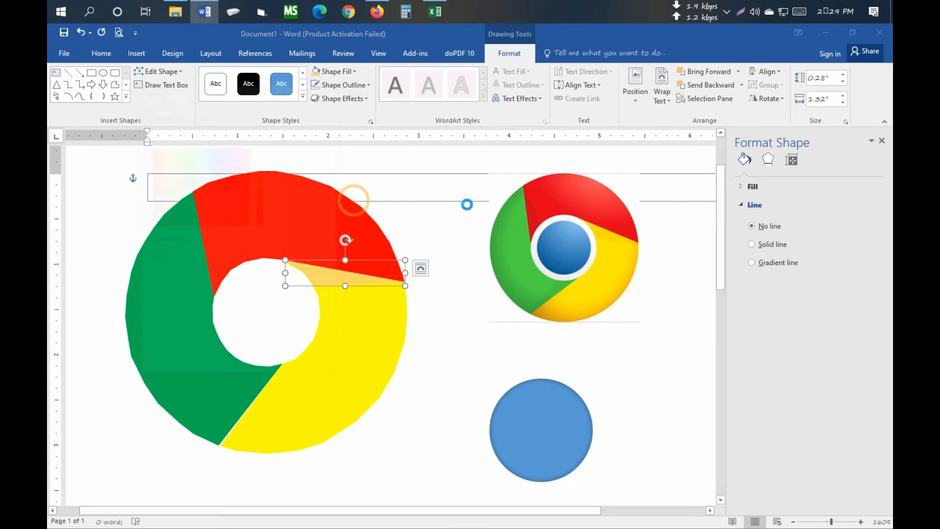
{"action": "left_click", "coordinate": [161, 113]}
{"action": "left_click", "coordinate": [185, 222]}
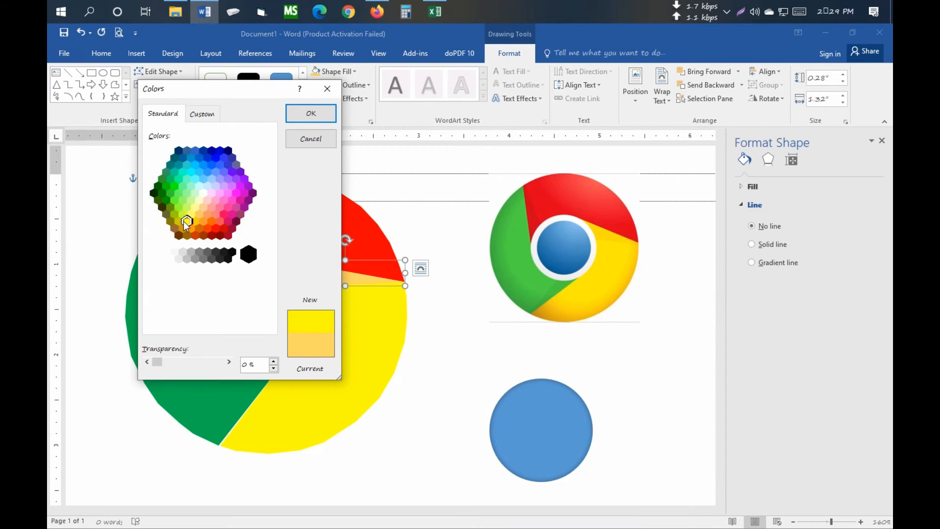
{"action": "left_click", "coordinate": [196, 116]}
{"action": "left_click_drag", "start_coordinate": [268, 189], "coordinate": [271, 183]}
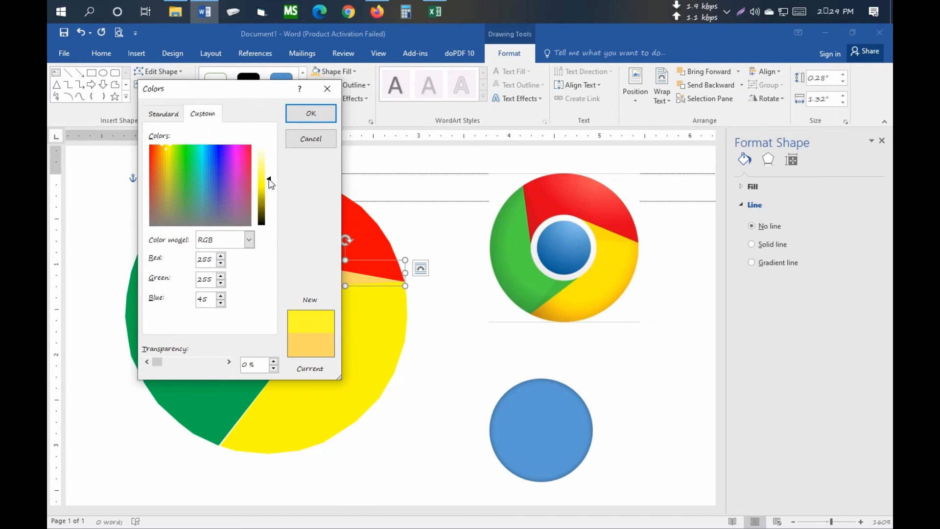
{"action": "left_click", "coordinate": [295, 118]}
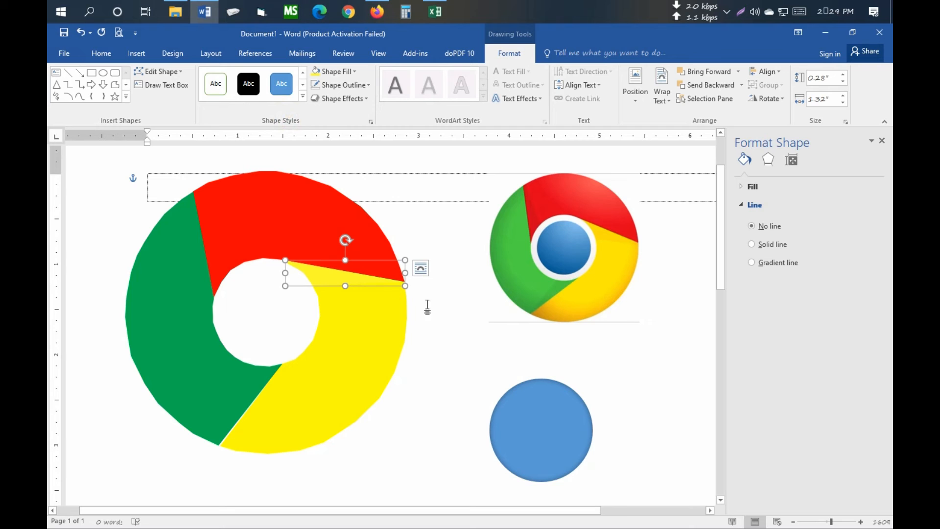
- Darken the custom yellow fill of the thin wedge along the red-yellow boundary so it stands out from the yellow segment
{"action": "left_click", "coordinate": [346, 71]}
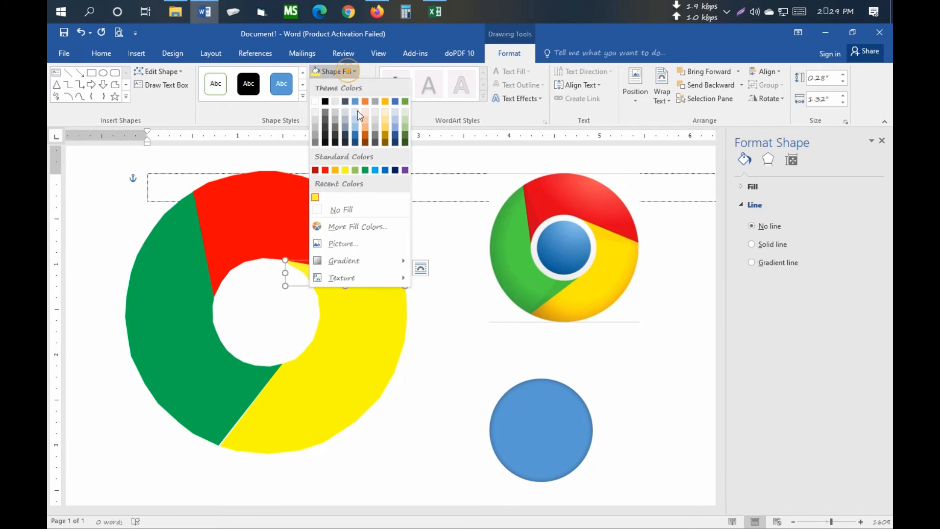
{"action": "left_click", "coordinate": [369, 227]}
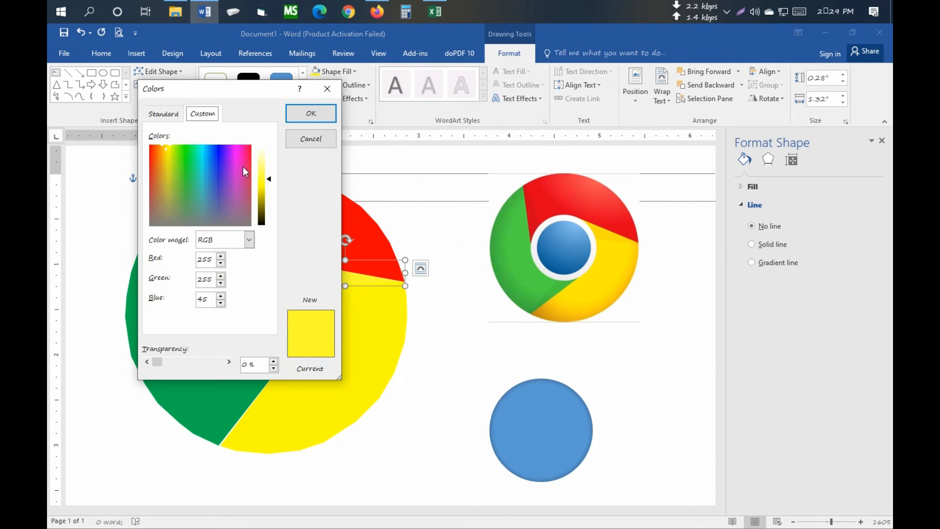
{"action": "left_click", "coordinate": [269, 178]}
{"action": "left_click_drag", "start_coordinate": [271, 190], "coordinate": [271, 194]}
{"action": "left_click", "coordinate": [310, 113]}
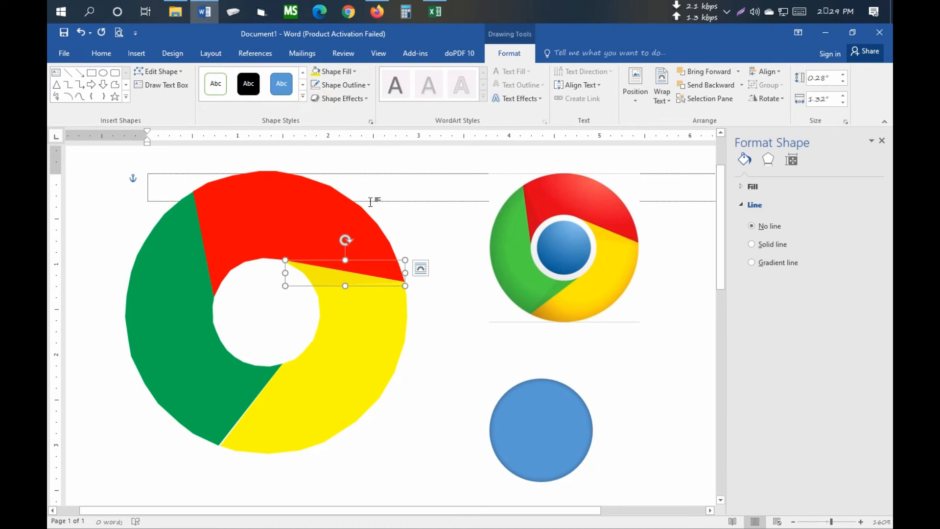
{"action": "left_click", "coordinate": [460, 250]}
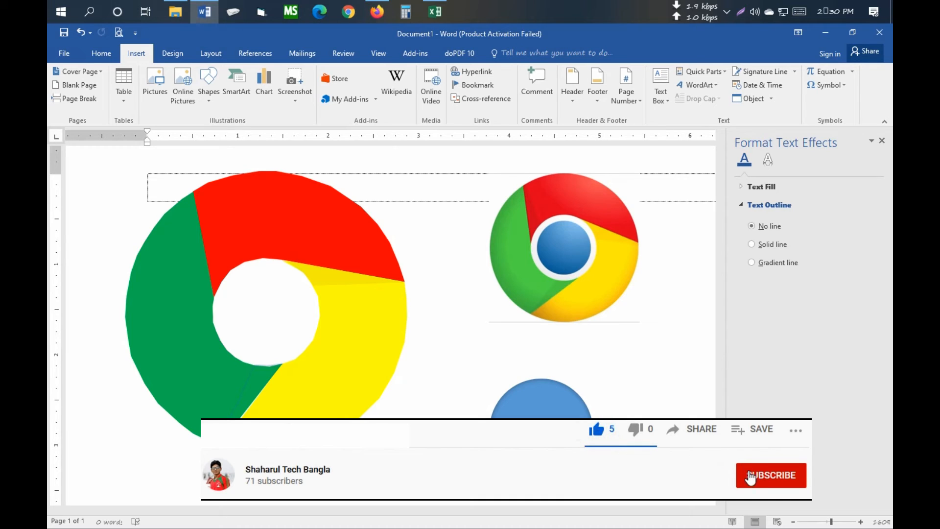
- Trace a closed freeform wedge, about 0.71 by 0.9 inches, along the green-yellow boundary and fill it with a recently used bright green
{"action": "left_click", "coordinate": [218, 446]}
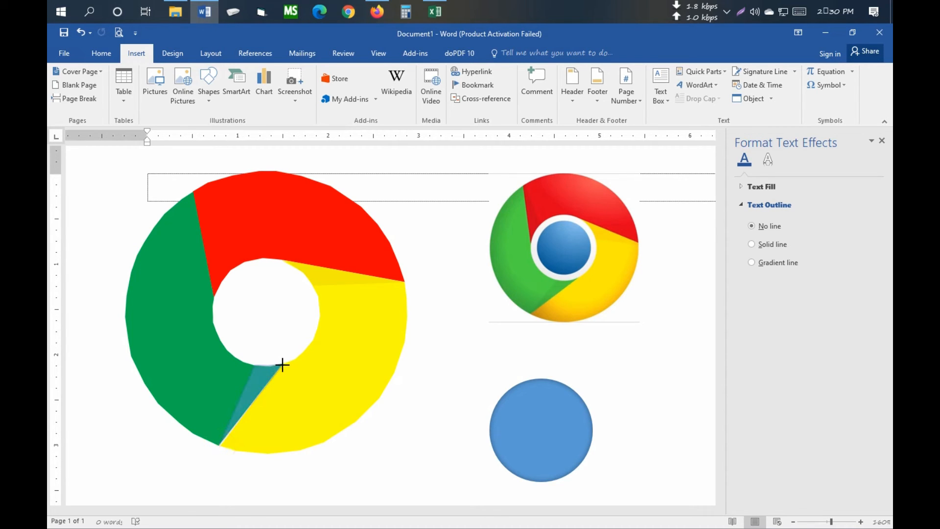
{"action": "double_click", "coordinate": [282, 363]}
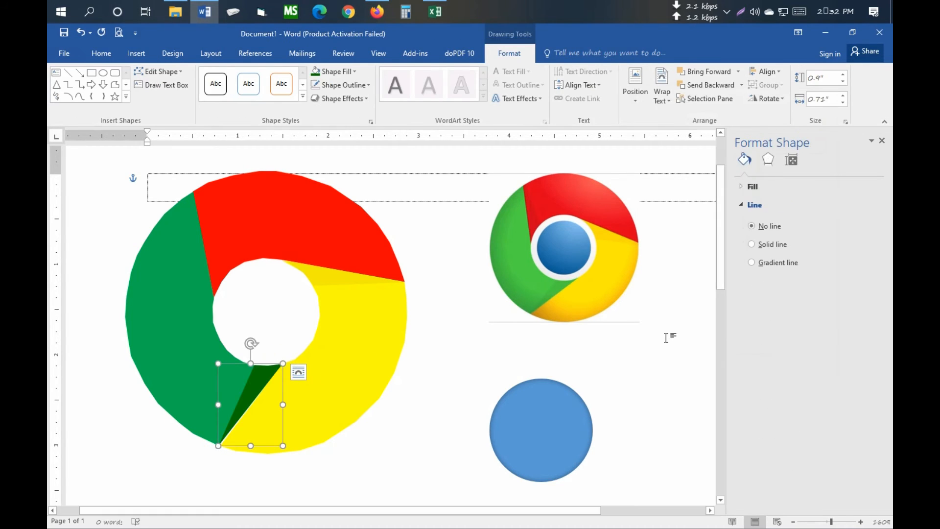
{"action": "left_click", "coordinate": [352, 73]}
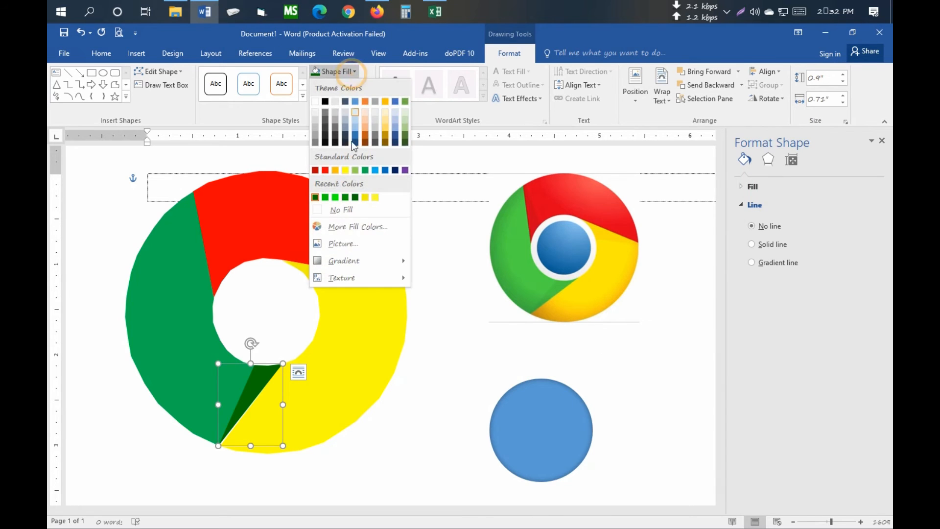
{"action": "left_click", "coordinate": [325, 196]}
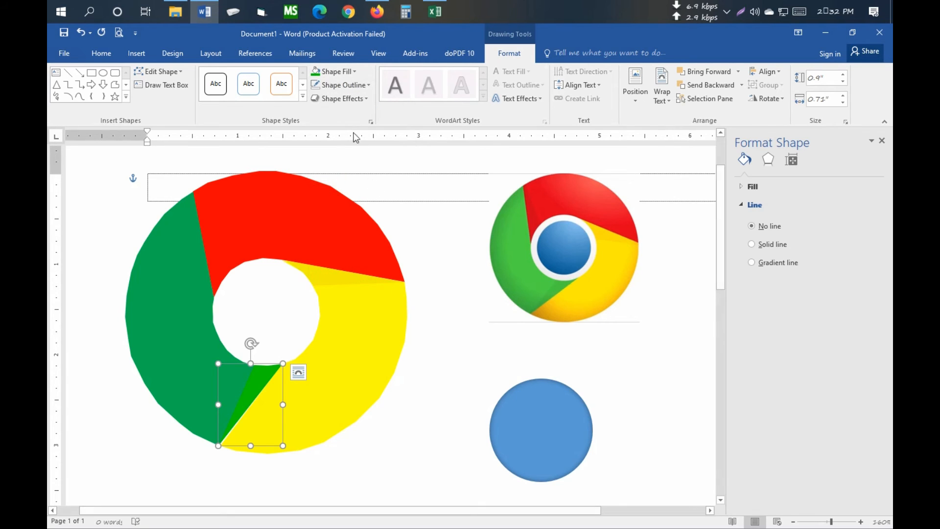
- Darken the green-yellow boundary wedge's fill to a custom green, RGB 0, 162, 0
{"action": "left_click", "coordinate": [353, 72]}
{"action": "left_click", "coordinate": [376, 226]}
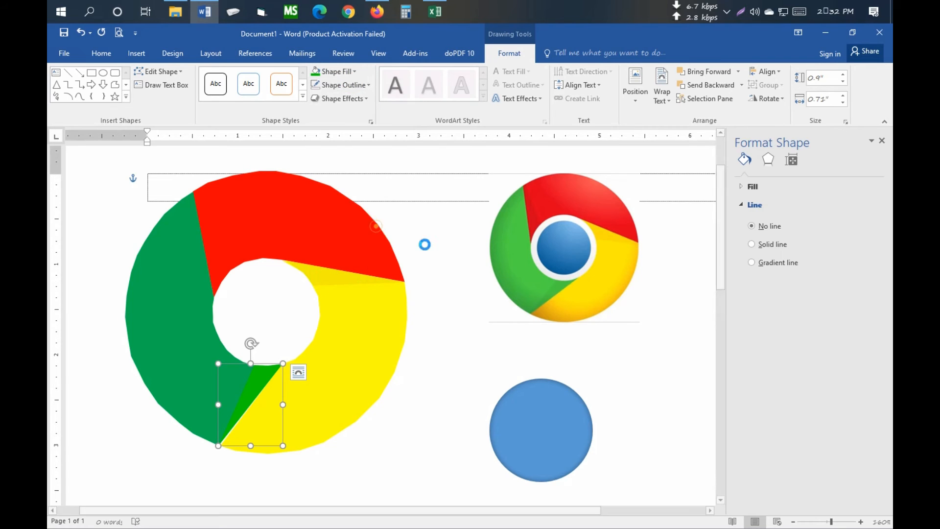
{"action": "left_click", "coordinate": [698, 118]}
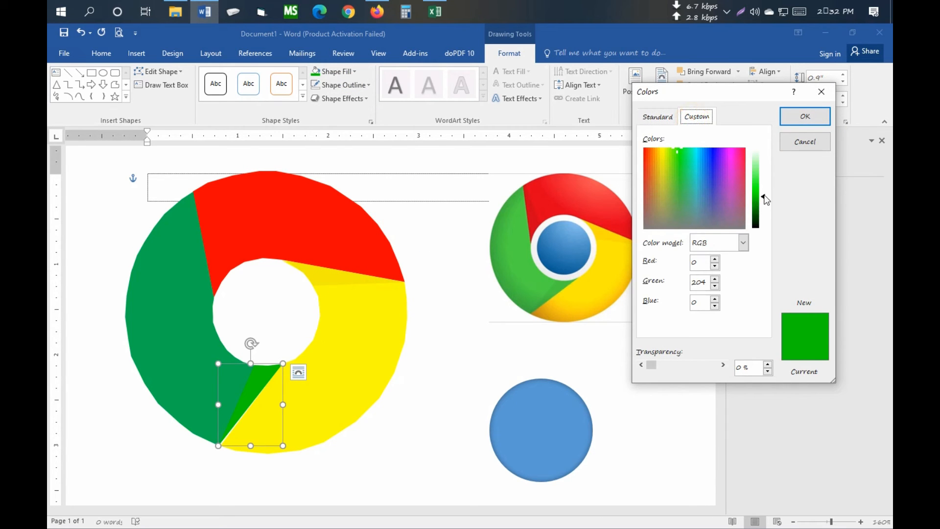
{"action": "left_click_drag", "start_coordinate": [765, 200], "coordinate": [766, 204]}
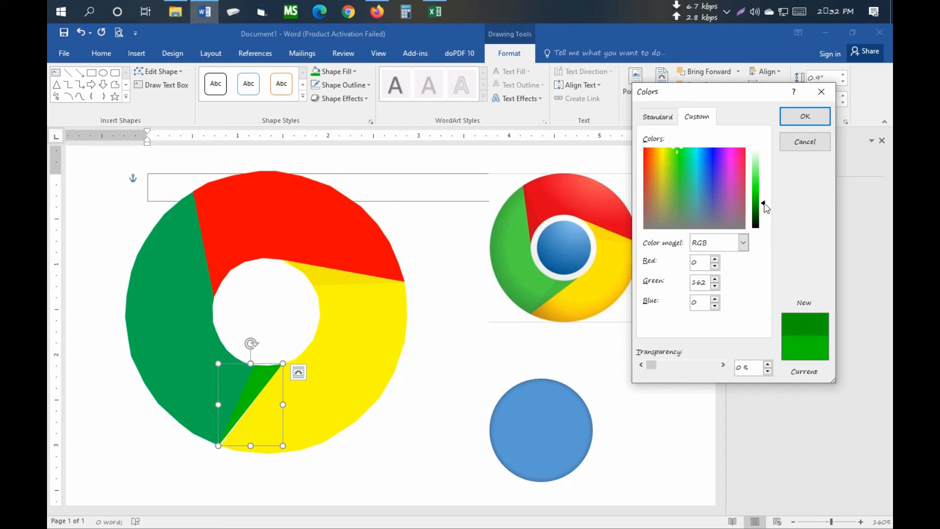
{"action": "left_click", "coordinate": [805, 116]}
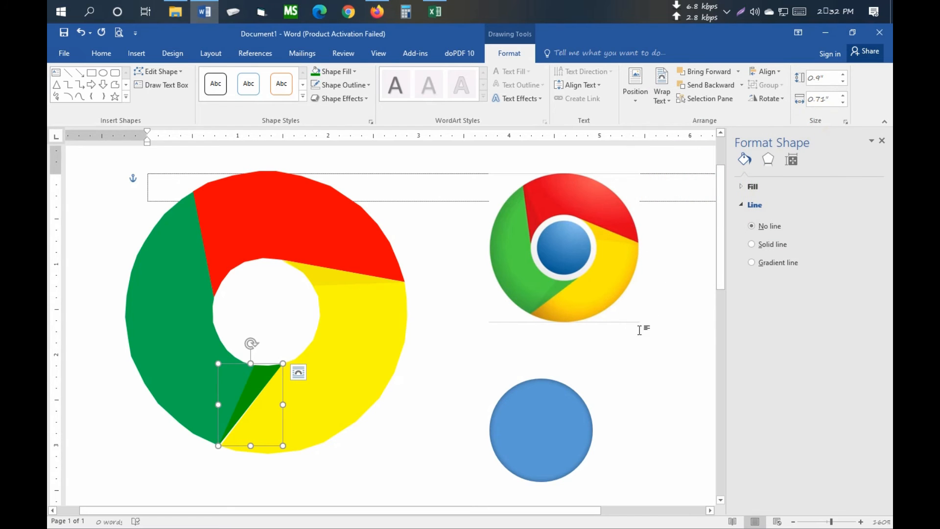
{"action": "left_click", "coordinate": [624, 382]}
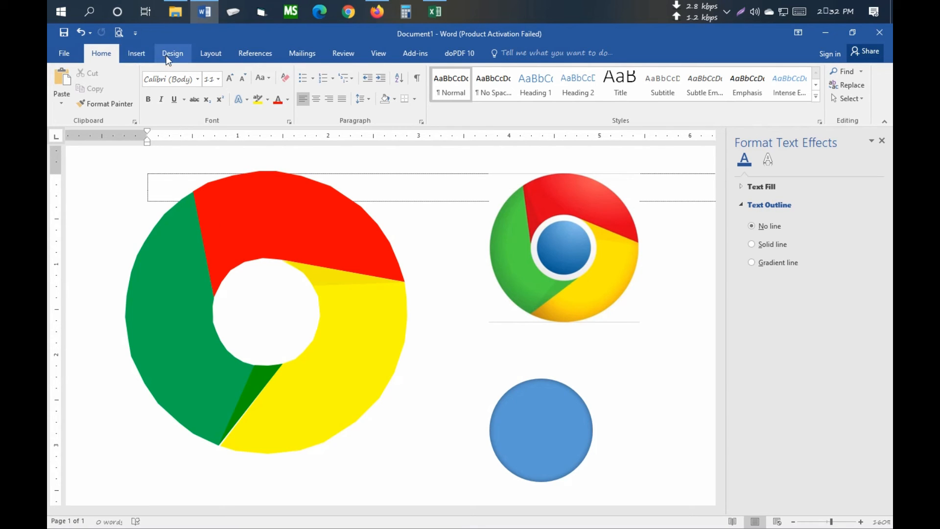
- Trace a closed freeform wedge, about 0.39 by 1.15 inches, inside the red segment along the green-red boundary
{"action": "left_click", "coordinate": [144, 55]}
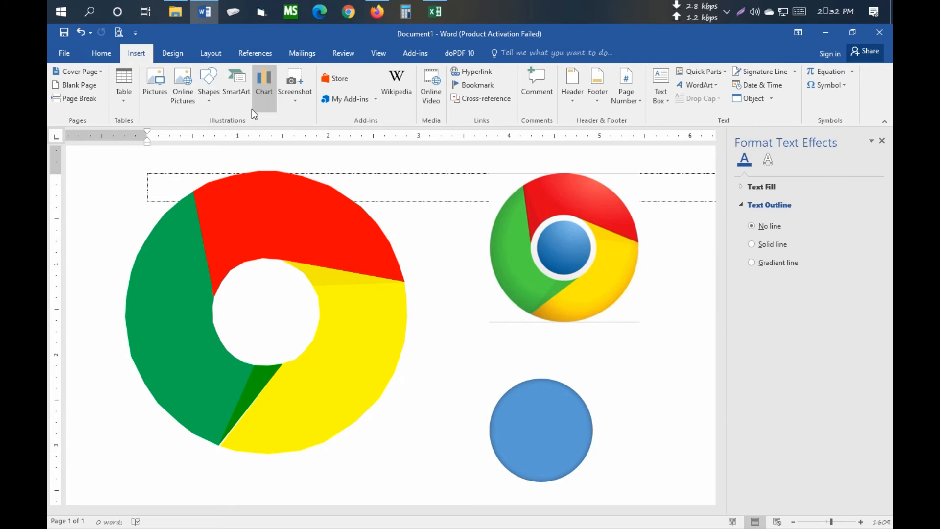
{"action": "left_click", "coordinate": [205, 95]}
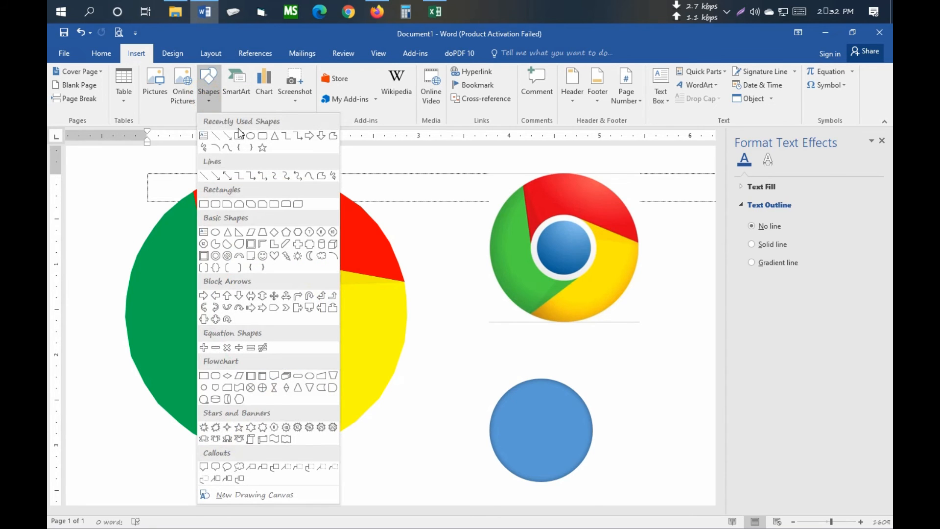
{"action": "left_click", "coordinate": [334, 137]}
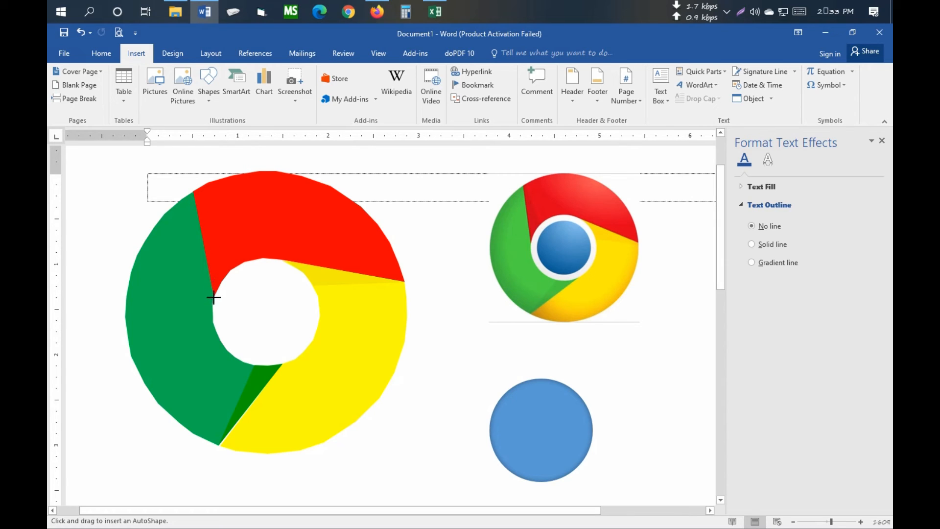
{"action": "left_click", "coordinate": [193, 192]}
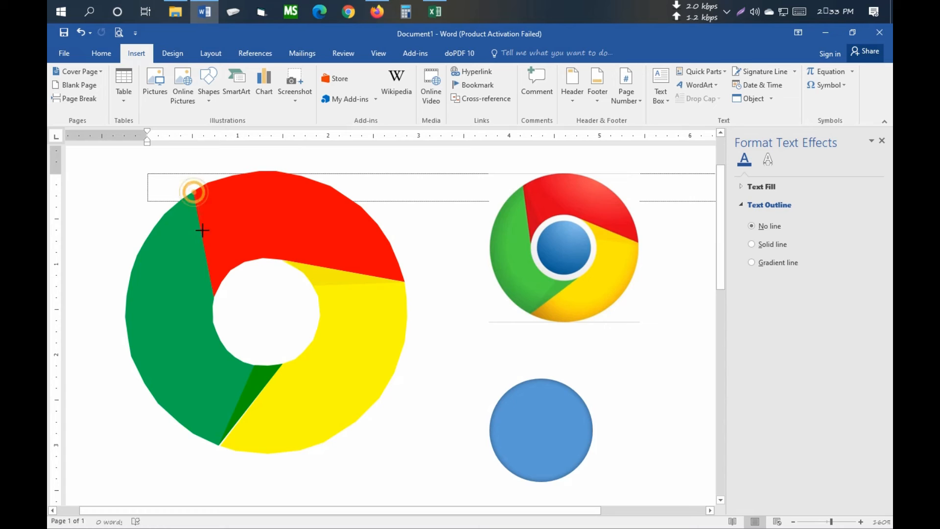
{"action": "left_click", "coordinate": [216, 291]}
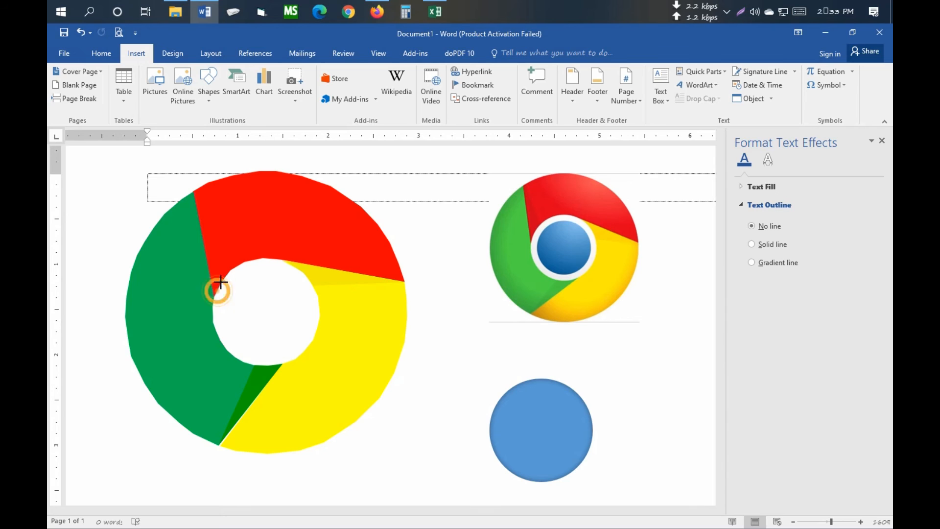
{"action": "left_click", "coordinate": [221, 279]}
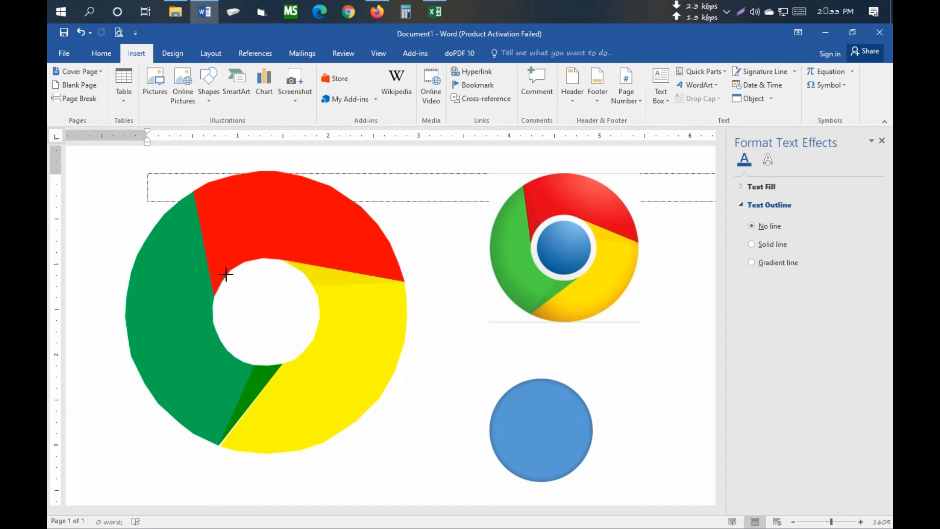
{"action": "left_click", "coordinate": [228, 271]}
{"action": "left_click", "coordinate": [229, 272]}
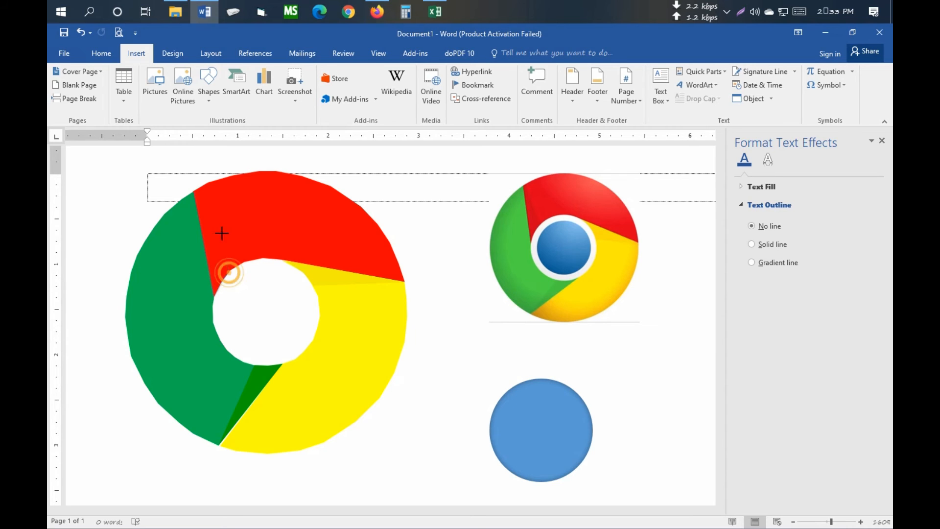
{"action": "double_click", "coordinate": [192, 191]}
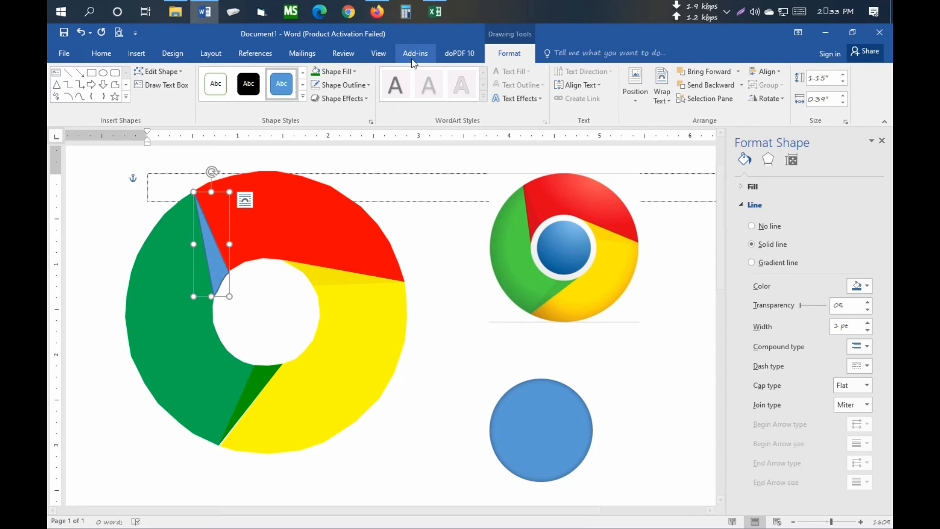
- Remove the green-red boundary wedge's outline and fill it with a custom light red, RGB 255, 93, 93
{"action": "left_click", "coordinate": [345, 88]}
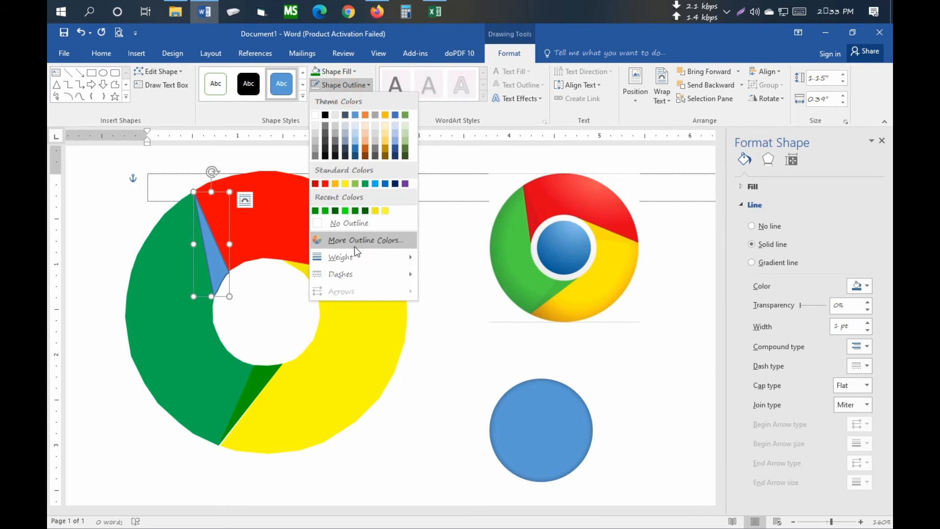
{"action": "left_click", "coordinate": [360, 222]}
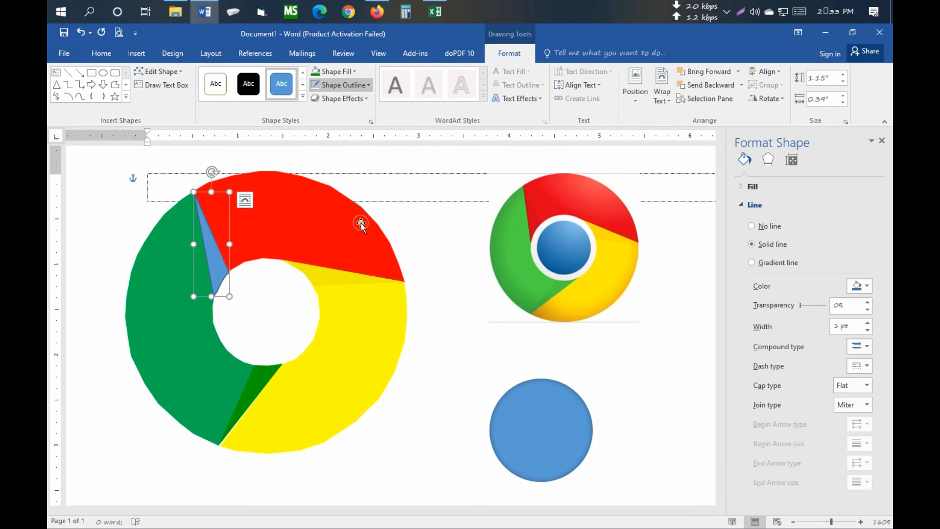
{"action": "left_click", "coordinate": [348, 71]}
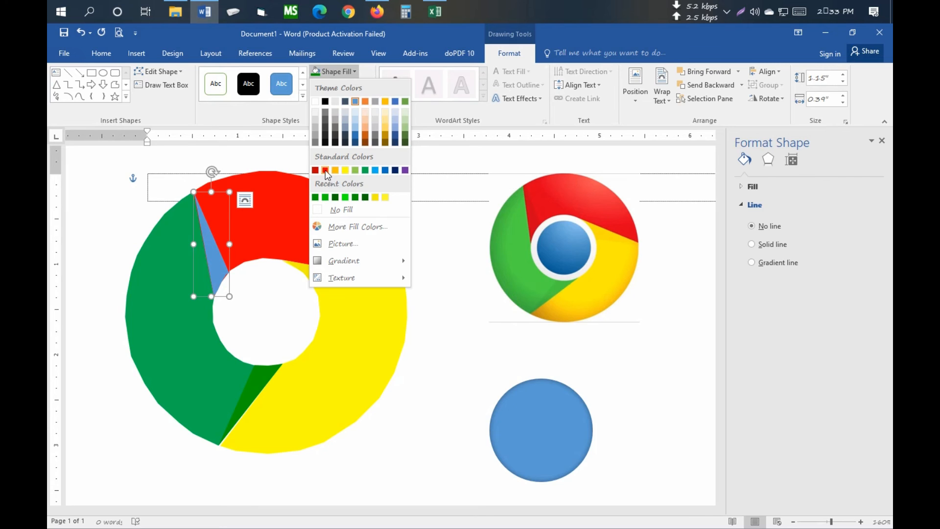
{"action": "left_click", "coordinate": [369, 227]}
{"action": "left_click", "coordinate": [657, 116]}
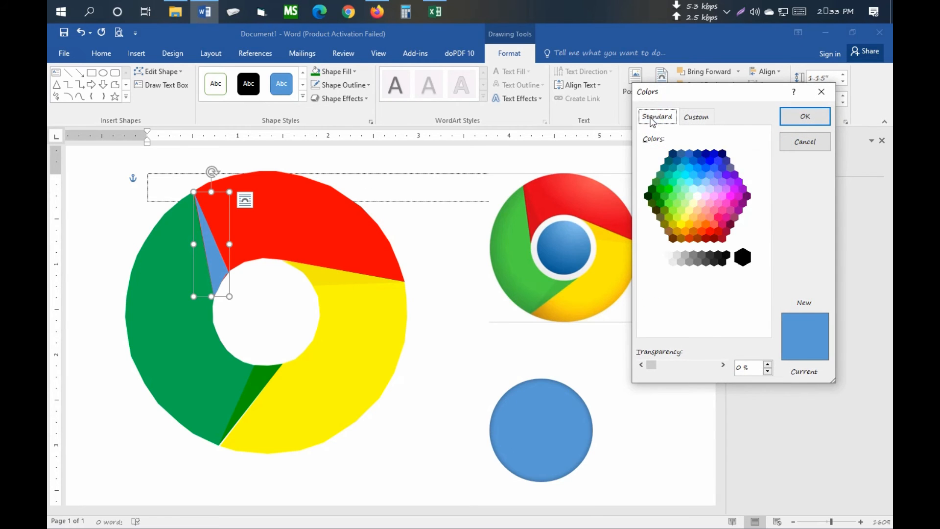
{"action": "left_click", "coordinate": [711, 232]}
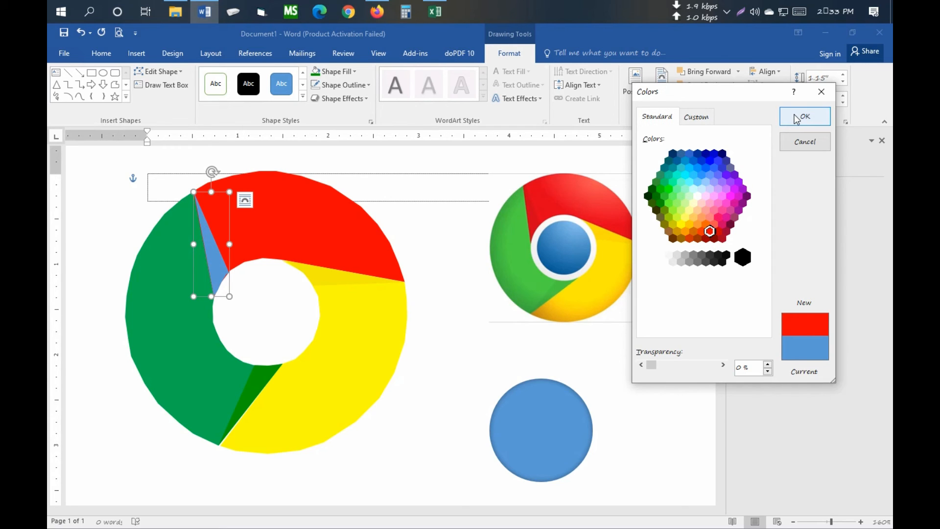
{"action": "left_click", "coordinate": [698, 116]}
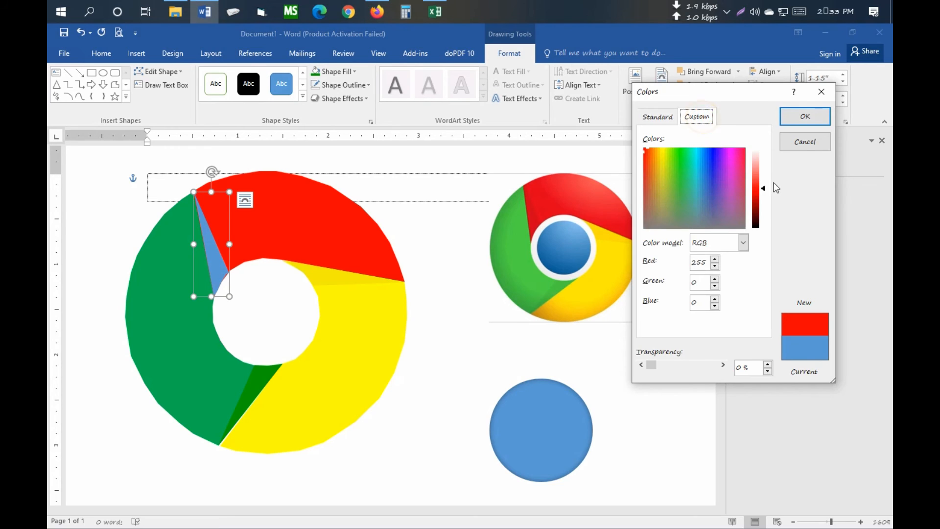
{"action": "left_click_drag", "start_coordinate": [767, 191], "coordinate": [766, 180]}
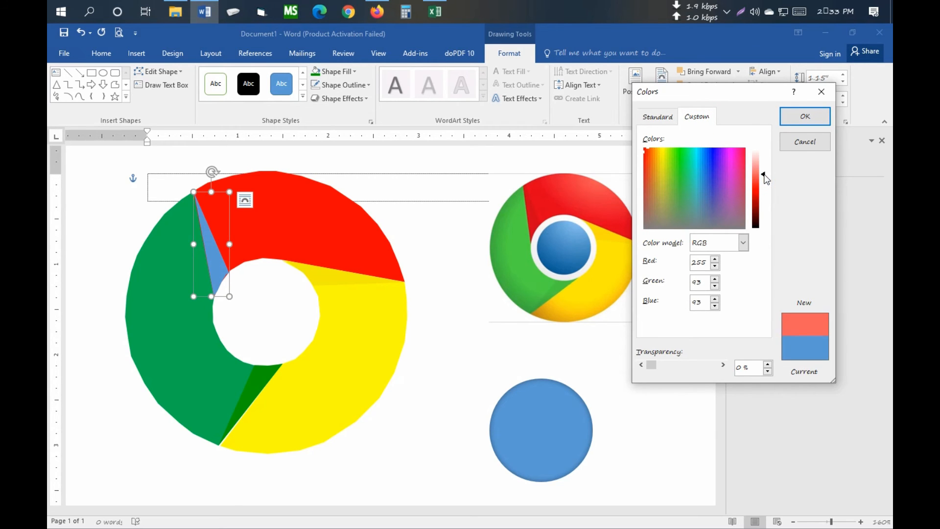
{"action": "left_click", "coordinate": [804, 117]}
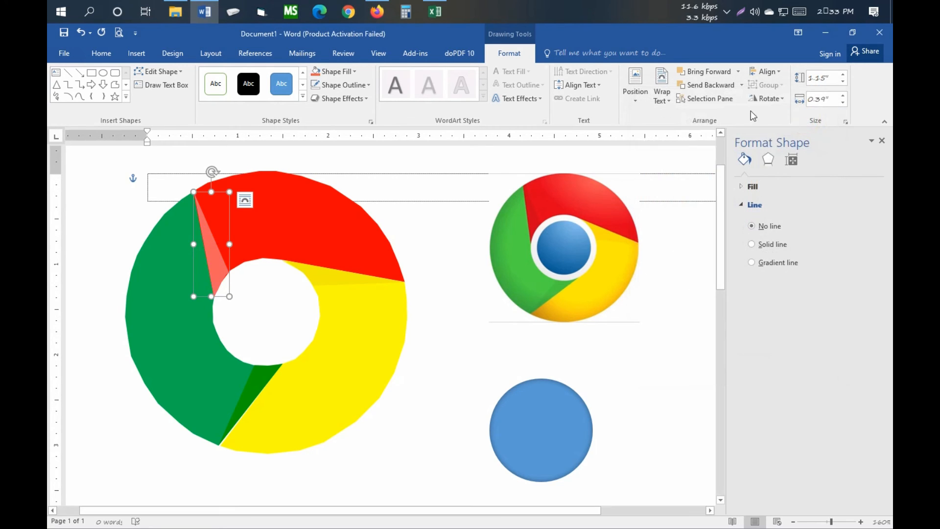
- Lighten the green-red boundary wedge's fill to RGB 255, 105, 105
{"action": "left_click", "coordinate": [352, 99]}
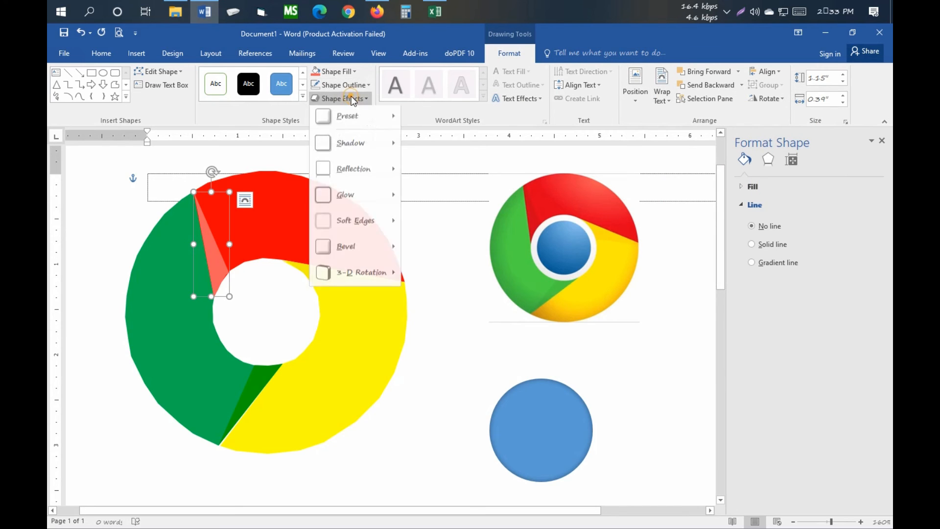
{"action": "left_click", "coordinate": [351, 72]}
{"action": "left_click", "coordinate": [352, 72]}
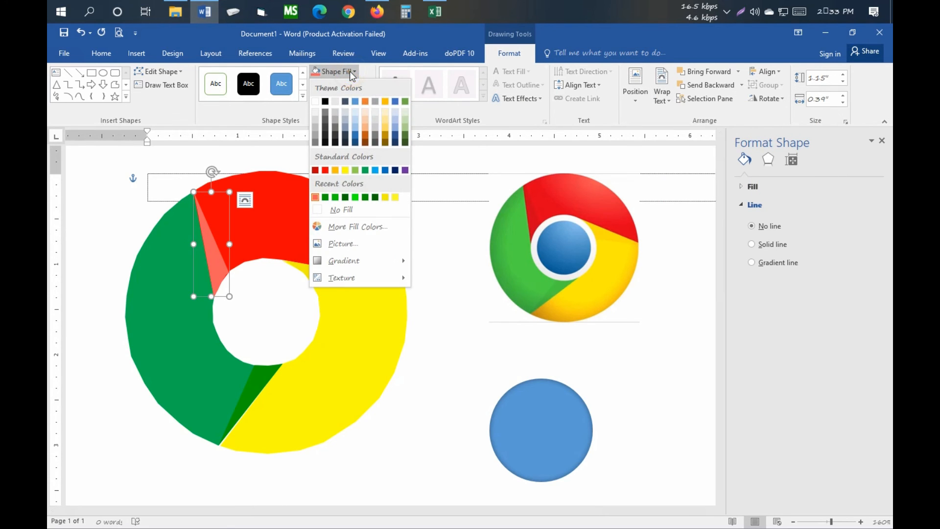
{"action": "left_click", "coordinate": [381, 226]}
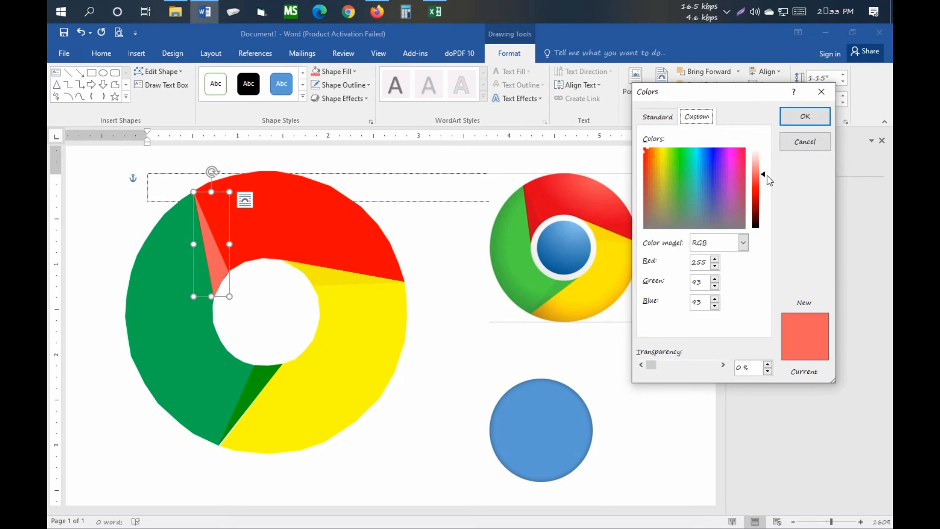
{"action": "left_click_drag", "start_coordinate": [766, 179], "coordinate": [765, 172]}
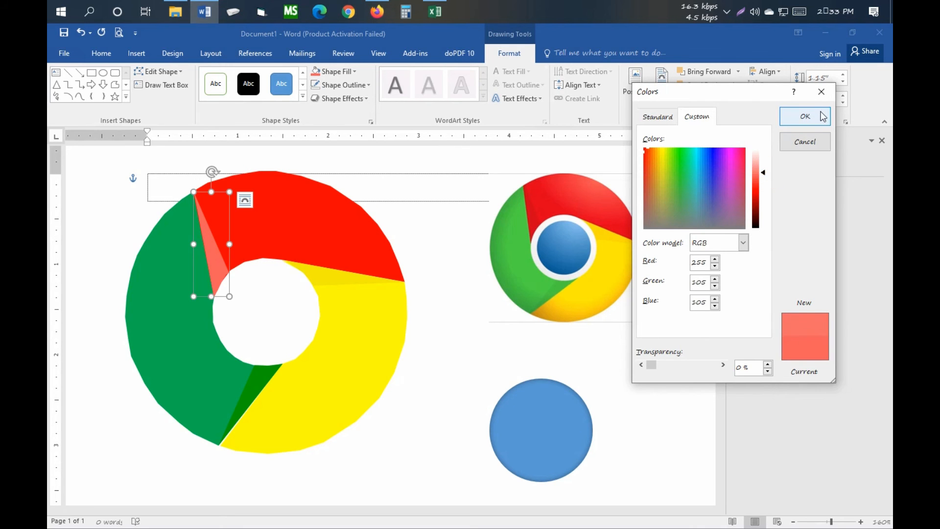
{"action": "left_click", "coordinate": [805, 116]}
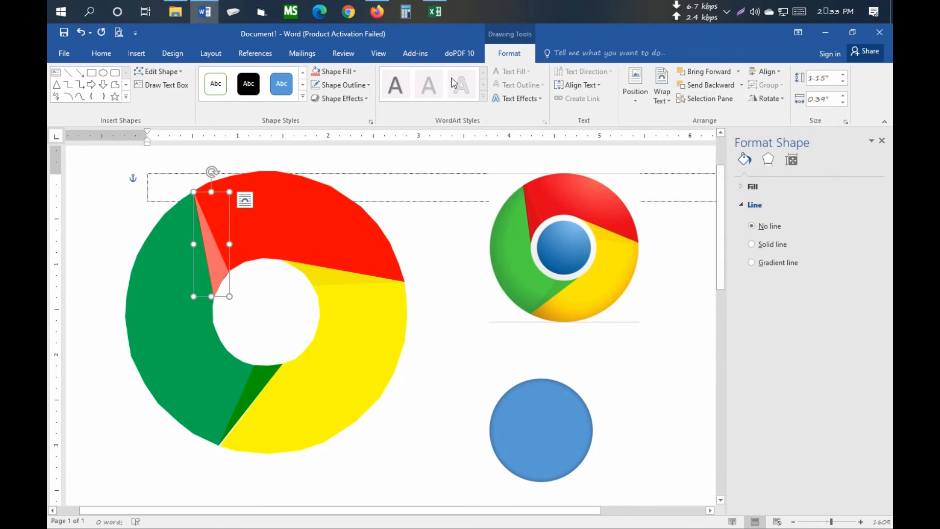
- Deepen the green-red boundary wedge's fill to a slightly darker custom red and deselect the wedge
{"action": "left_click", "coordinate": [356, 84]}
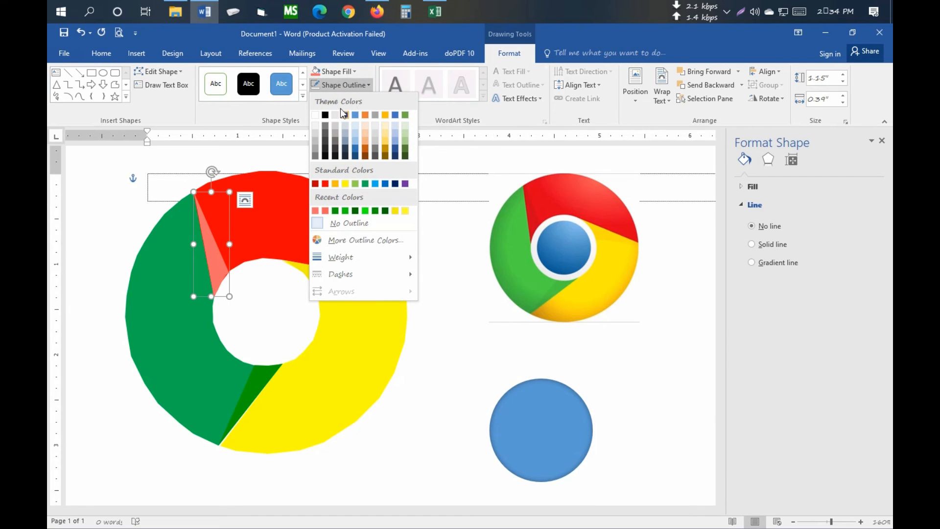
{"action": "left_click", "coordinate": [351, 70]}
{"action": "left_click", "coordinate": [358, 226]}
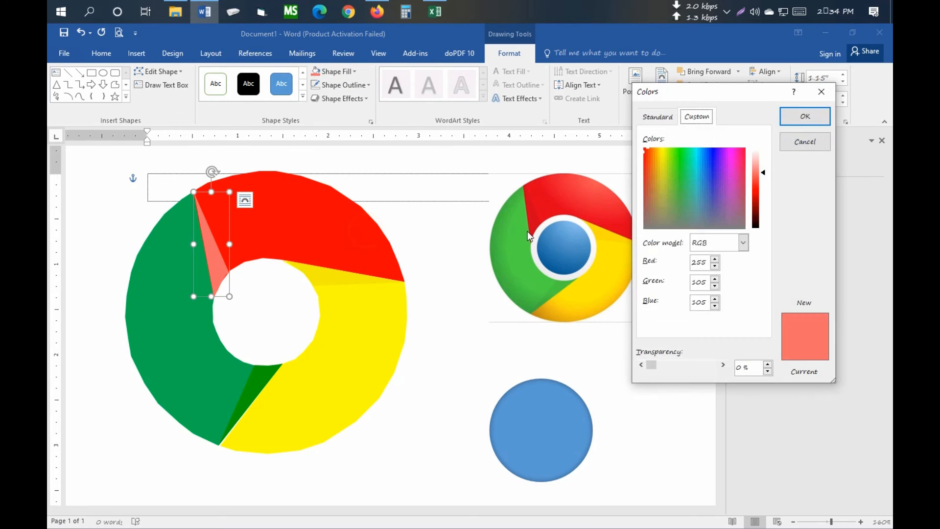
{"action": "mouse_move", "coordinate": [766, 178]}
{"action": "left_mouse_down"}
{"action": "mouse_move", "coordinate": [764, 211]}
{"action": "mouse_move", "coordinate": [763, 180]}
{"action": "left_mouse_up"}
{"action": "left_click", "coordinate": [805, 117]}
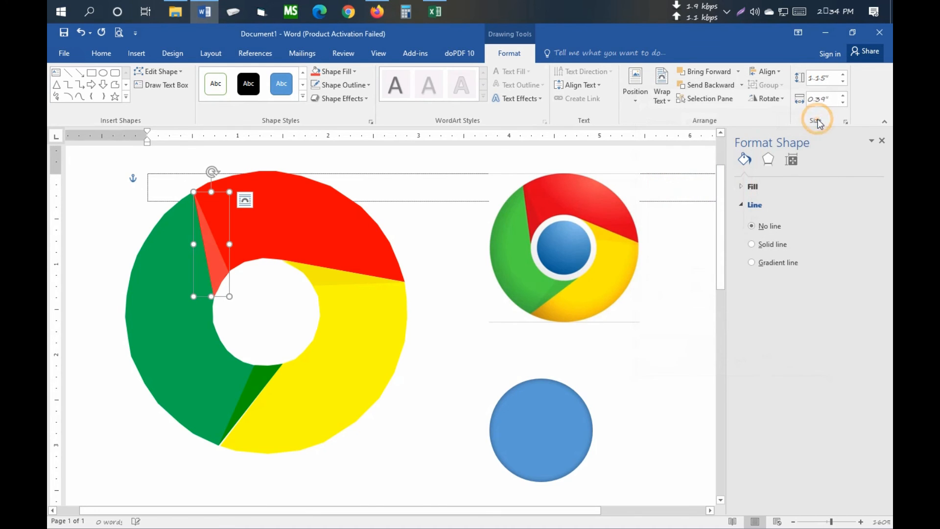
{"action": "left_click", "coordinate": [639, 351]}
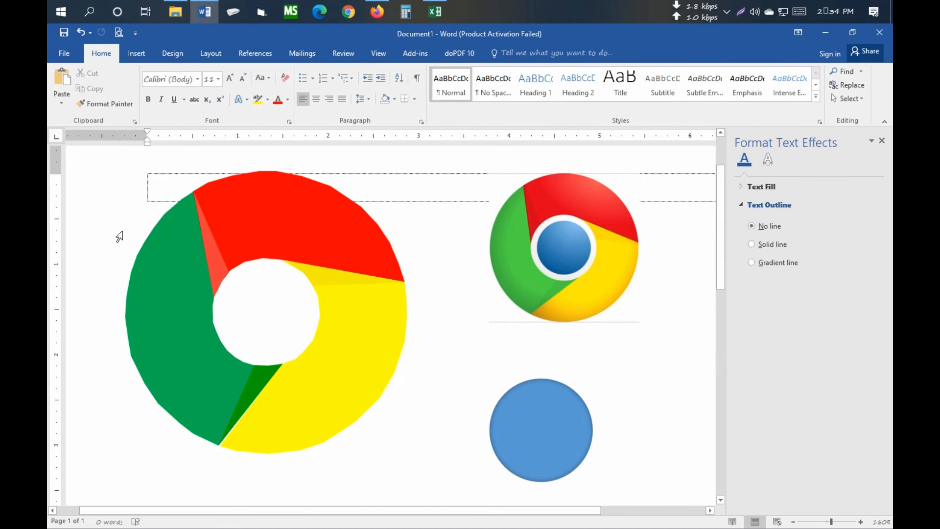
- Move the white-outlined blue circle into the central hole of the drawn logo and deselect it
{"action": "left_click", "coordinate": [848, 98]}
{"action": "left_click", "coordinate": [519, 437]}
{"action": "mouse_move", "coordinate": [504, 424]}
{"action": "left_mouse_down"}
{"action": "mouse_move", "coordinate": [265, 332]}
{"action": "mouse_move", "coordinate": [238, 301]}
{"action": "left_mouse_up"}
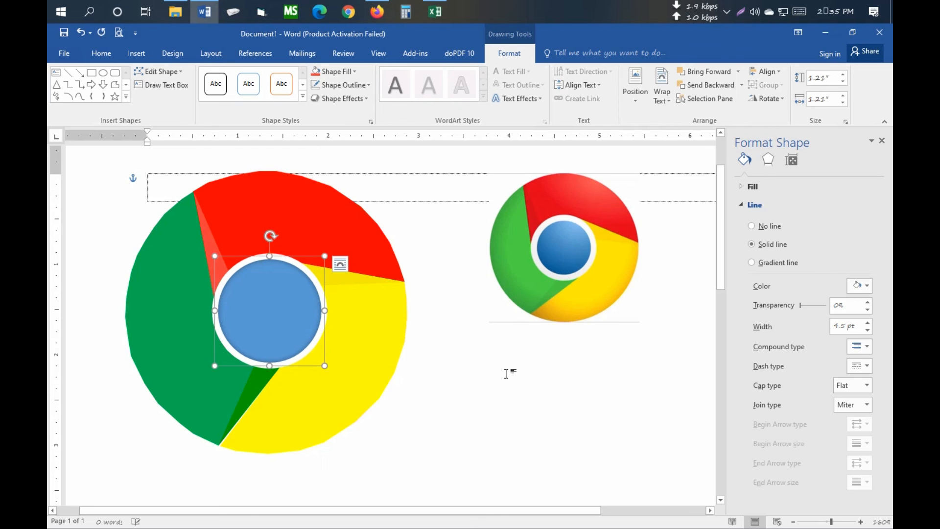
{"action": "left_click", "coordinate": [493, 403]}
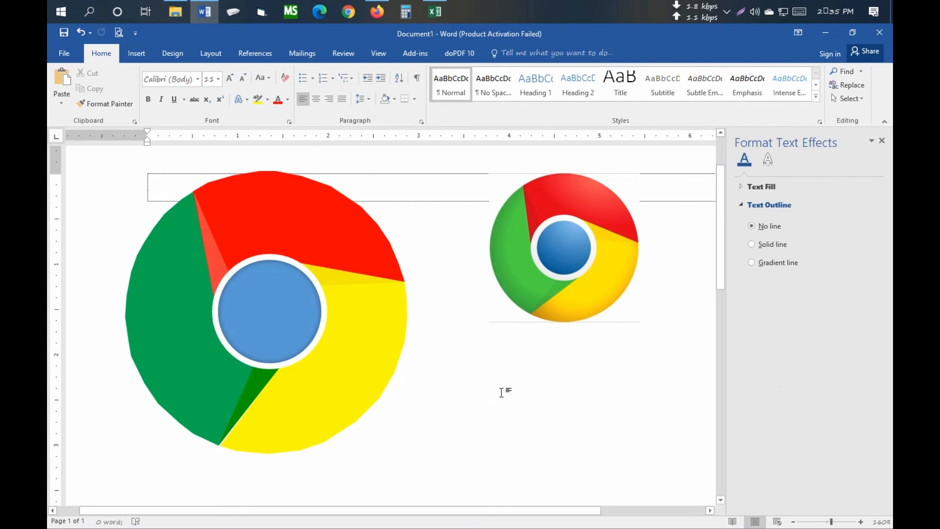
- Select all the drawn logo's segments, wedges and center circle as objects and group them
{"action": "scroll", "coordinate": [504, 386], "scroll_direction": "down", "scroll_amount": 4, "text": "ctrl"}
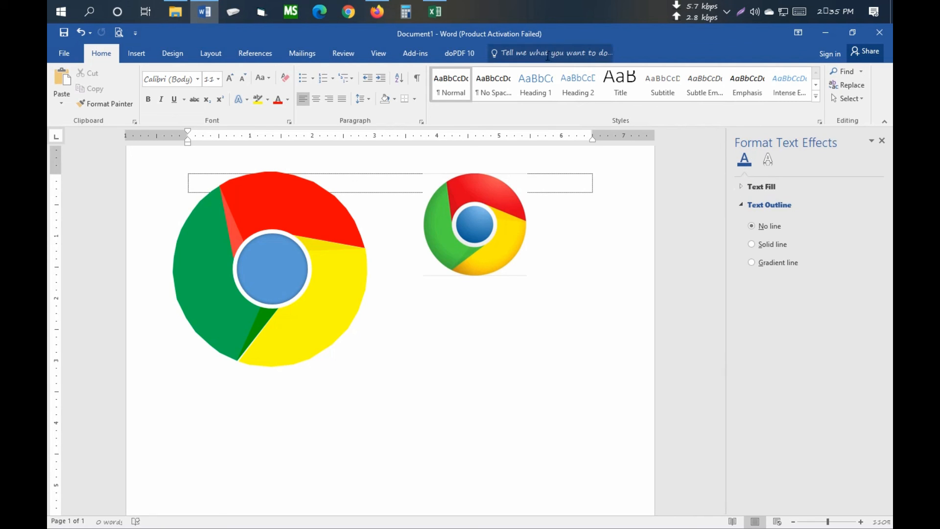
{"action": "left_click", "coordinate": [857, 99]}
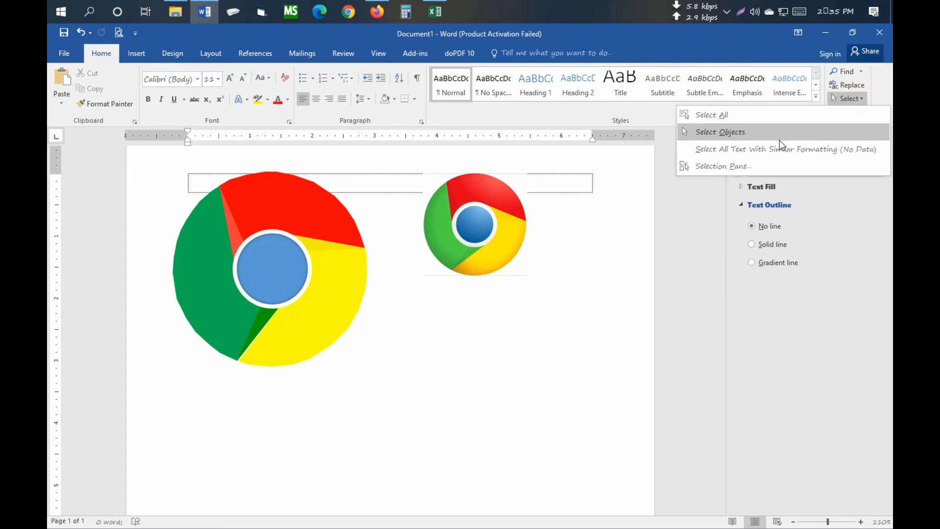
{"action": "left_click", "coordinate": [744, 132]}
{"action": "mouse_move", "coordinate": [168, 160]}
{"action": "left_mouse_down"}
{"action": "mouse_move", "coordinate": [325, 380]}
{"action": "mouse_move", "coordinate": [384, 394]}
{"action": "mouse_move", "coordinate": [381, 400]}
{"action": "left_mouse_up"}
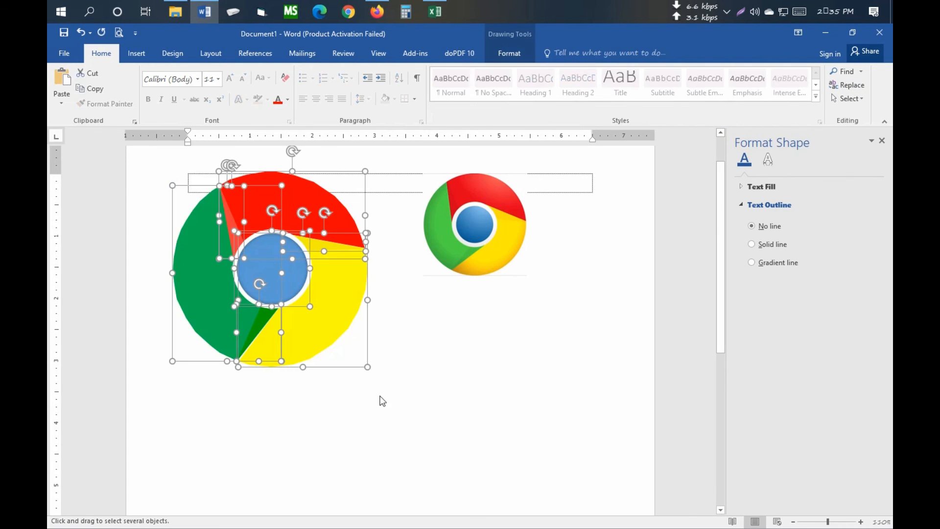
{"action": "right_click", "coordinate": [322, 332]}
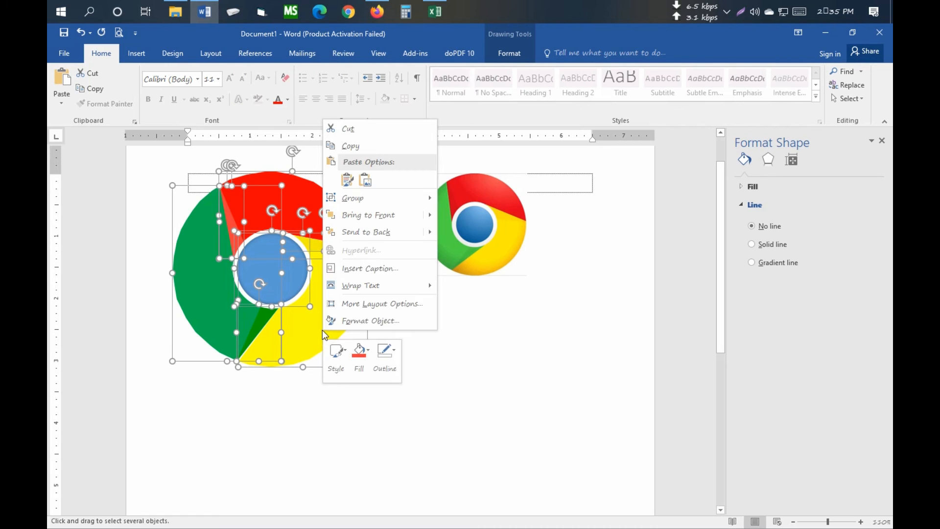
{"action": "mouse_move", "coordinate": [390, 217]}
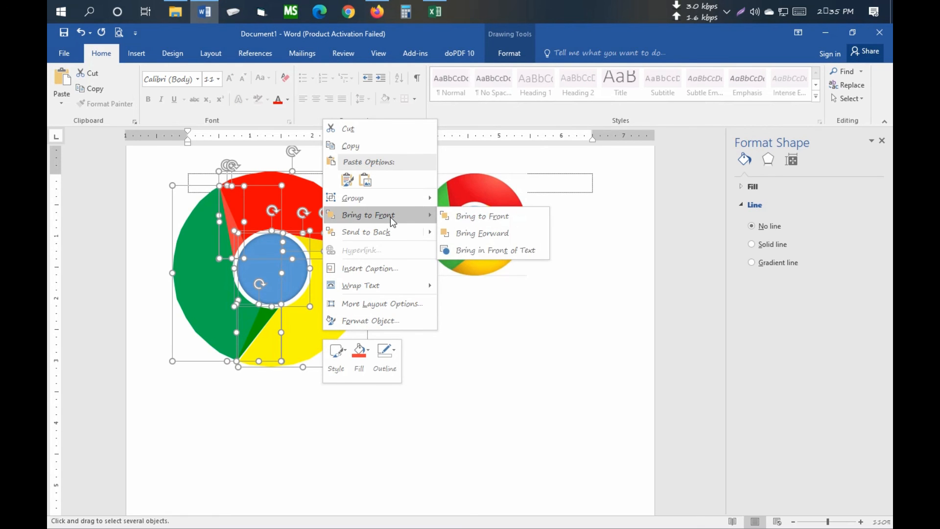
{"action": "mouse_move", "coordinate": [405, 234]}
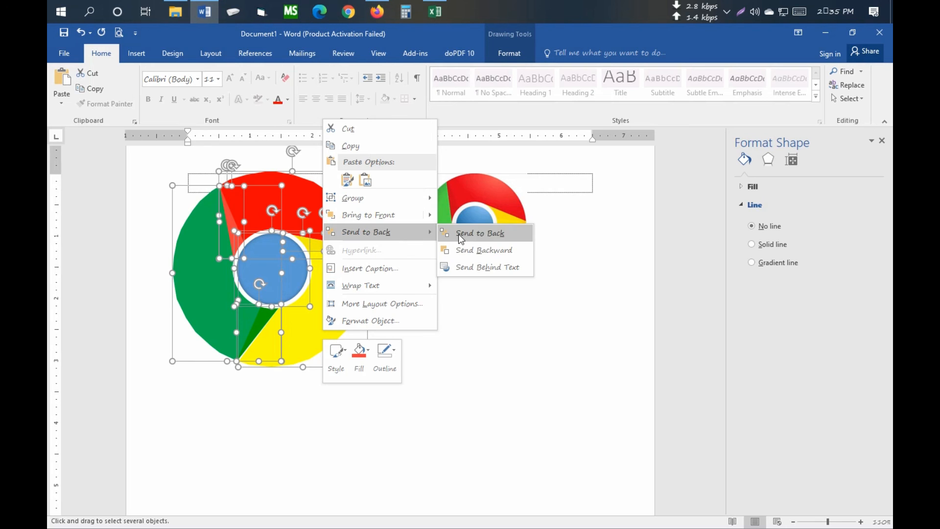
{"action": "mouse_move", "coordinate": [394, 199]}
{"action": "left_click", "coordinate": [463, 202]}
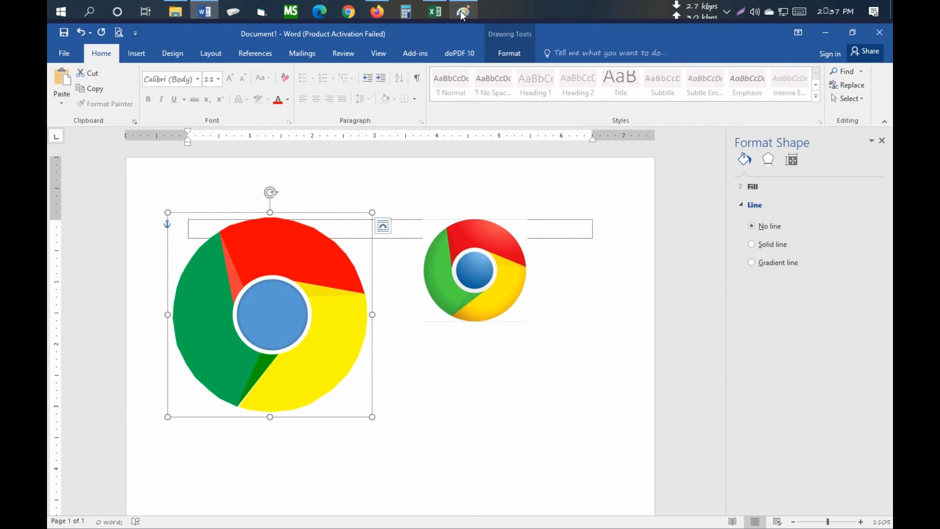
- Switch to Paint and paste the copied logo onto the canvas
{"action": "left_click", "coordinate": [461, 12]}
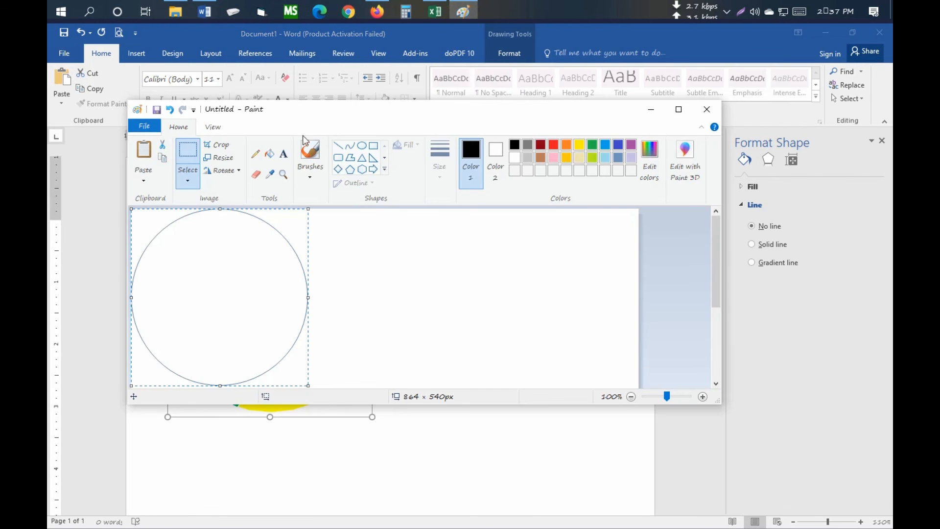
{"action": "left_click", "coordinate": [145, 149]}
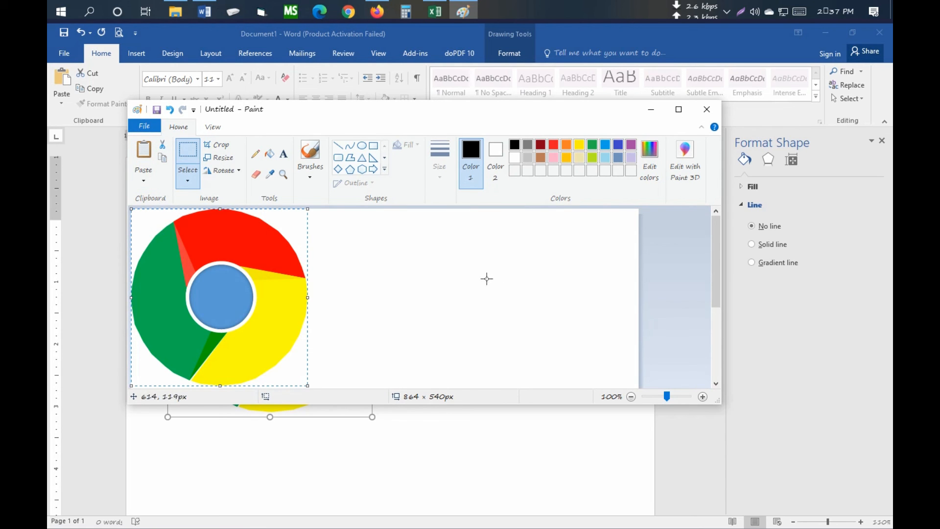
{"action": "left_click", "coordinate": [678, 109]}
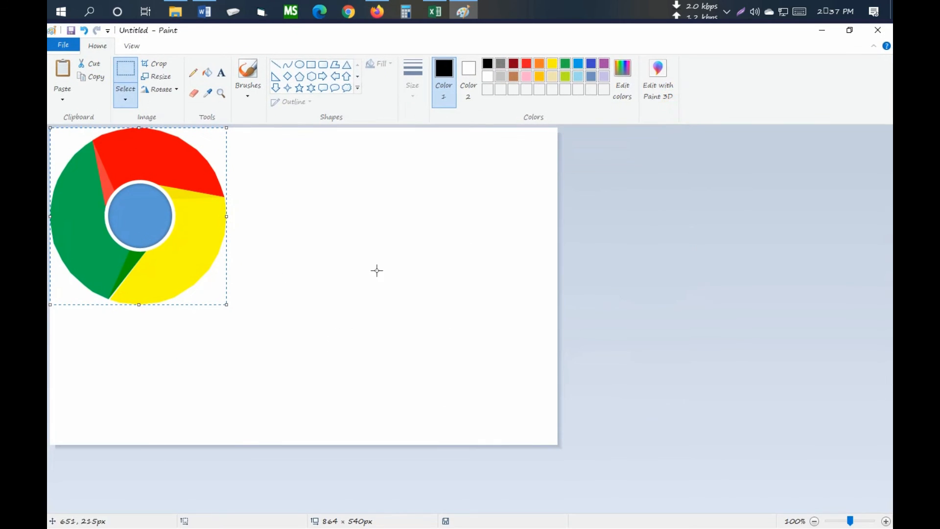
{"action": "left_click", "coordinate": [854, 33]}
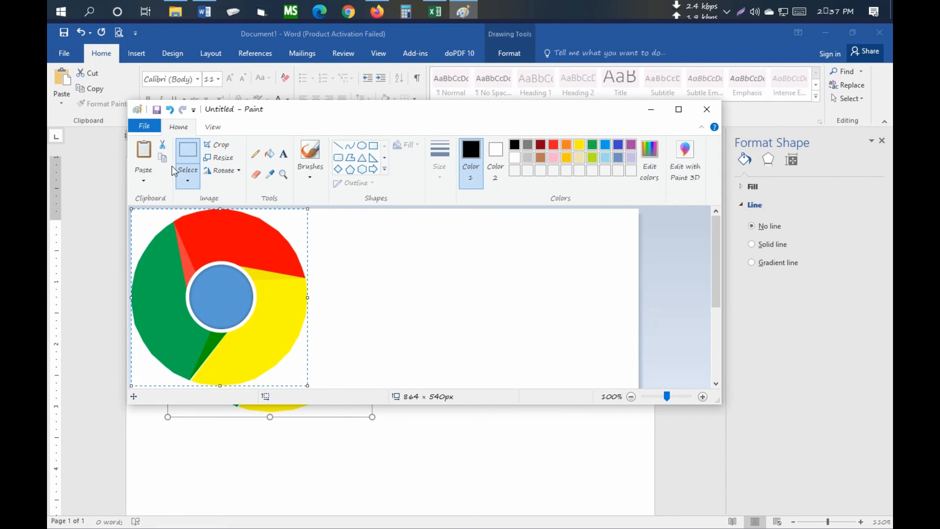
- Save the pasted logo to the Desktop as a PNG named "chrome logo" and close Paint
{"action": "left_click", "coordinate": [144, 127]}
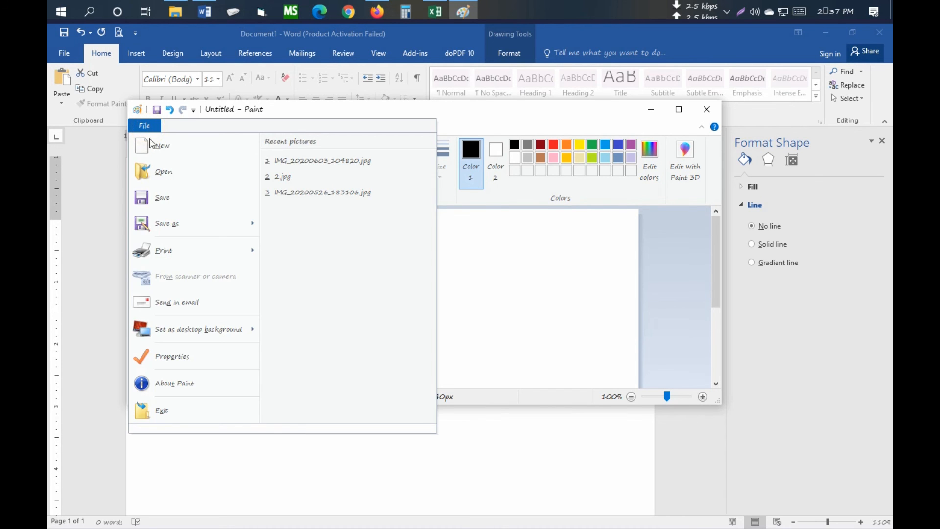
{"action": "left_click", "coordinate": [157, 201]}
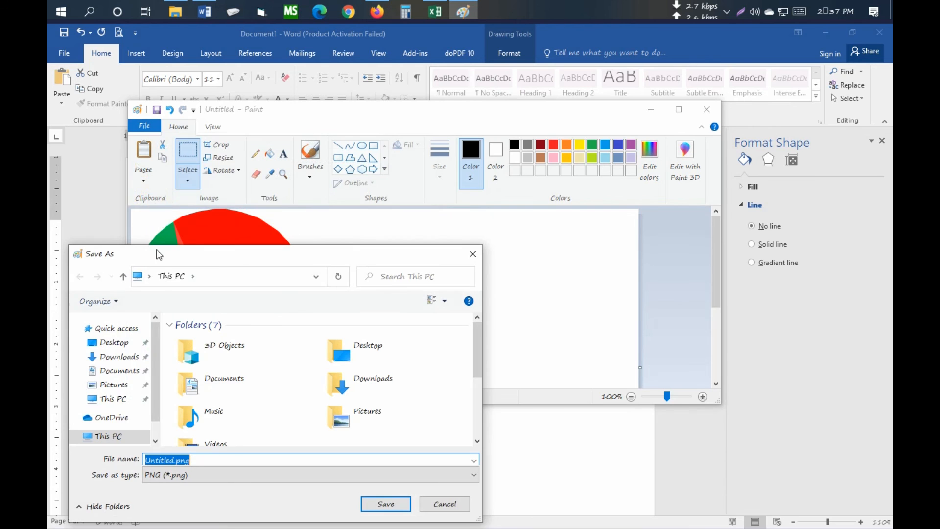
{"action": "left_click_drag", "start_coordinate": [198, 255], "coordinate": [277, 129]}
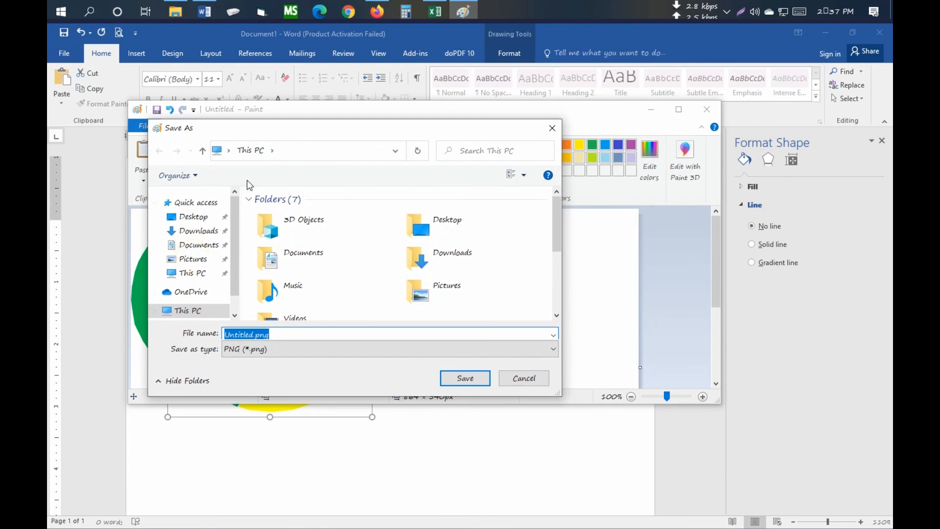
{"action": "left_click", "coordinate": [201, 221]}
{"action": "double_click", "coordinate": [283, 334]}
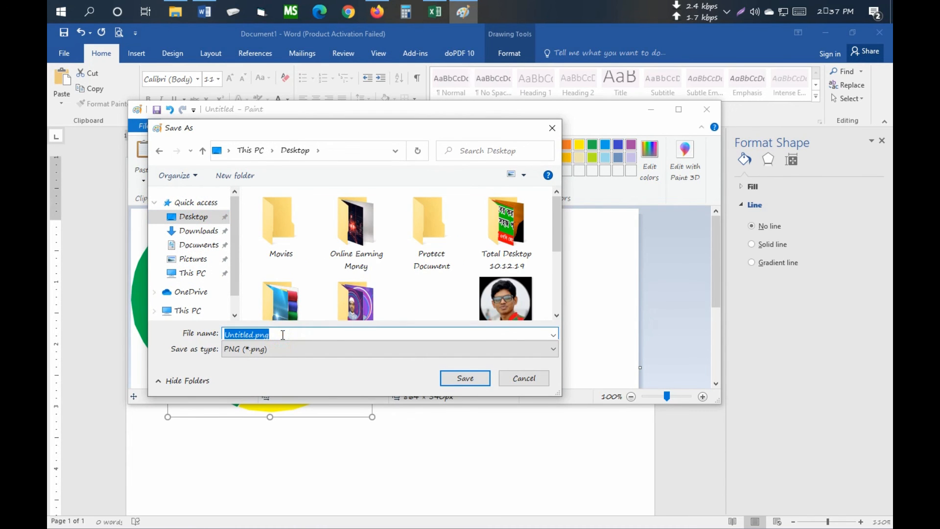
{"action": "type", "text": "chrome logo"}
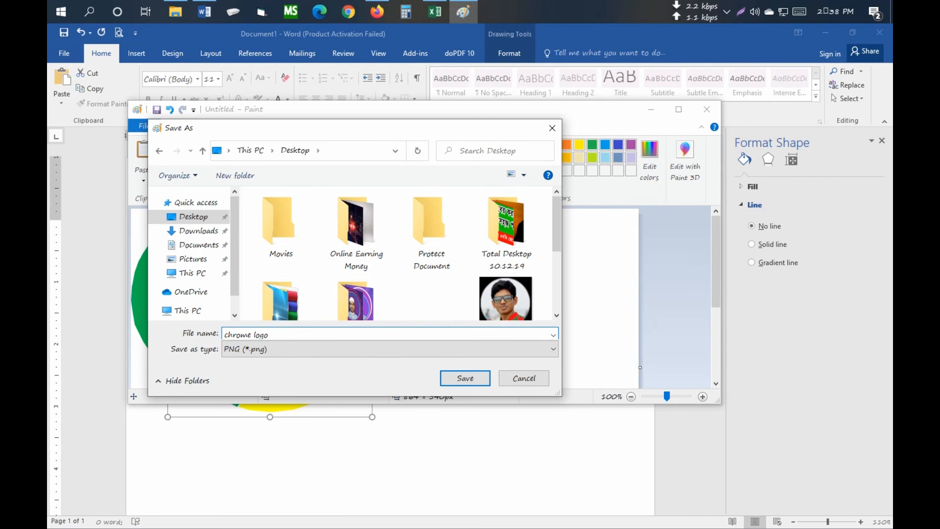
{"action": "left_click", "coordinate": [468, 379]}
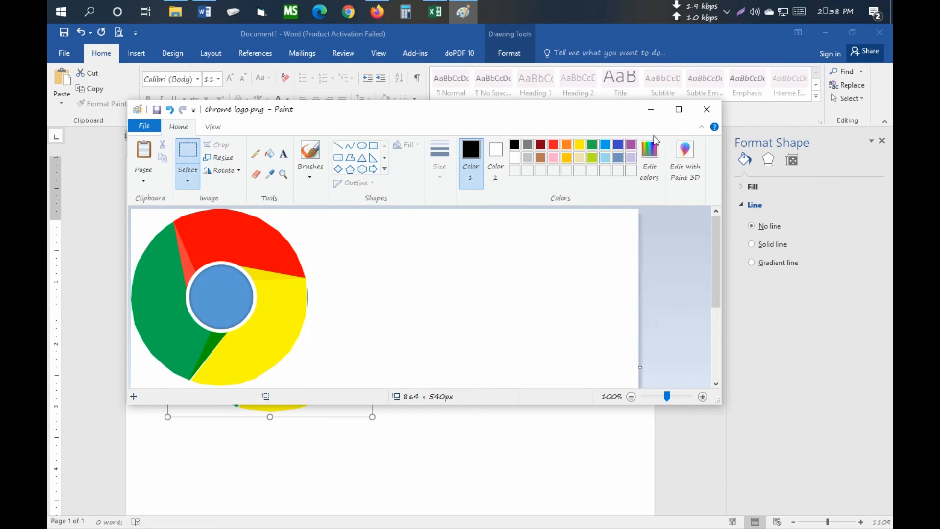
{"action": "left_click", "coordinate": [706, 117]}
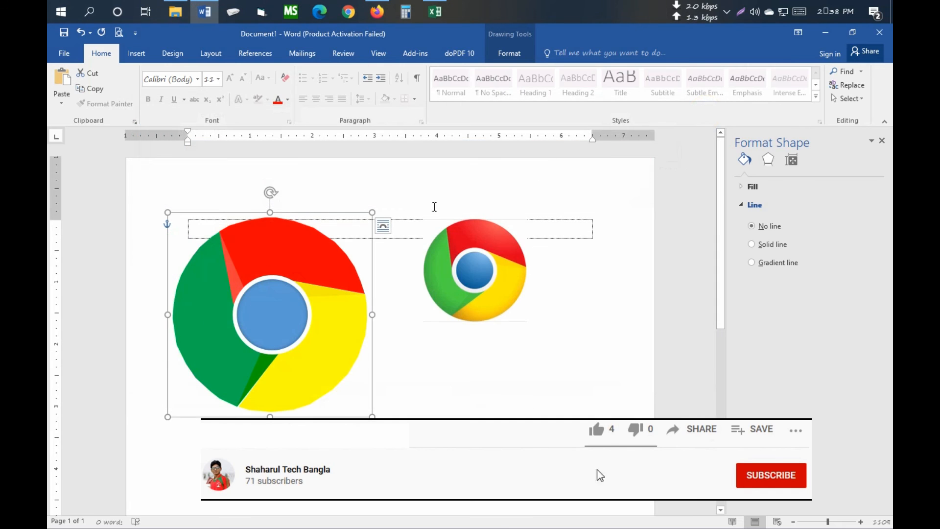
- Delete the grouped logo drawing from the Word document and place the cursor in the empty paragraph
{"action": "left_click_drag", "start_coordinate": [246, 281], "coordinate": [293, 298]}
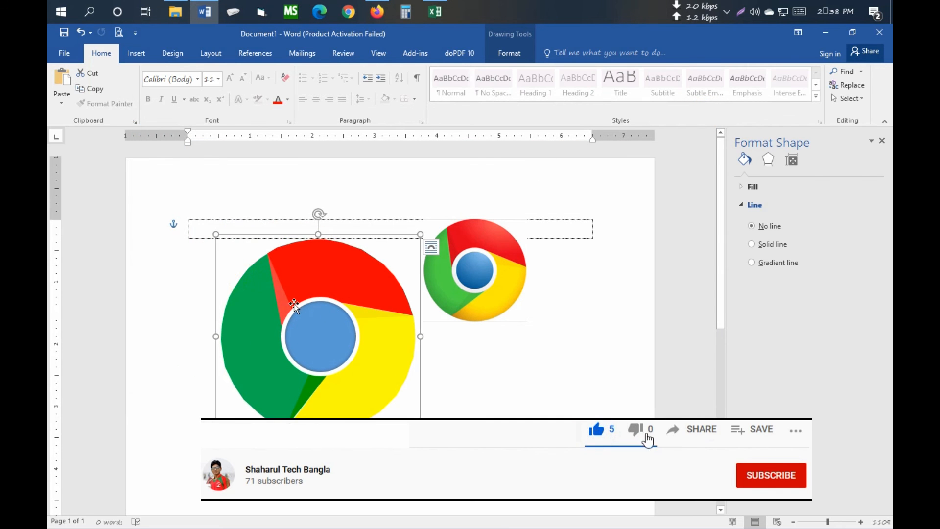
{"action": "key", "text": "Delete"}
{"action": "left_click", "coordinate": [211, 231]}
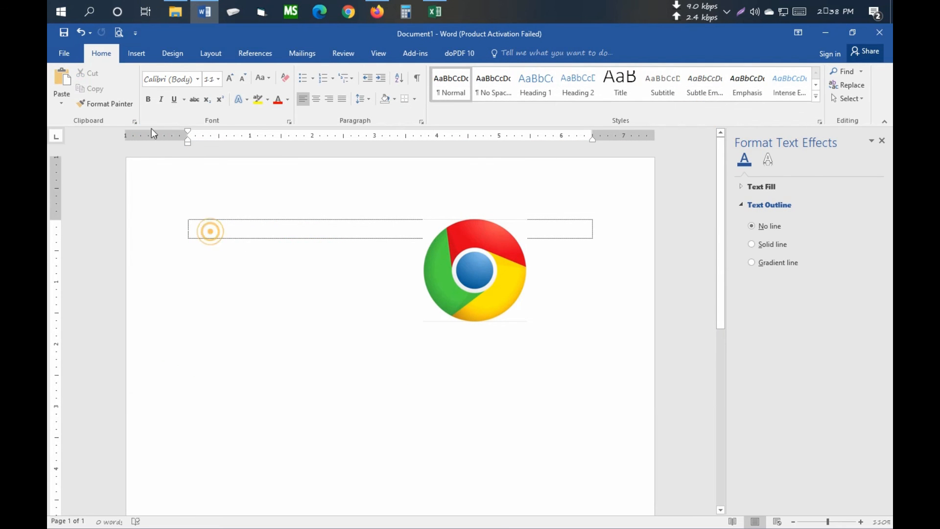
- Insert the picture chrome logo.png from the Desktop and set its text wrapping to In Front of Text
{"action": "left_click", "coordinate": [135, 54]}
{"action": "left_click", "coordinate": [215, 103]}
{"action": "left_click", "coordinate": [214, 102]}
{"action": "left_click", "coordinate": [154, 100]}
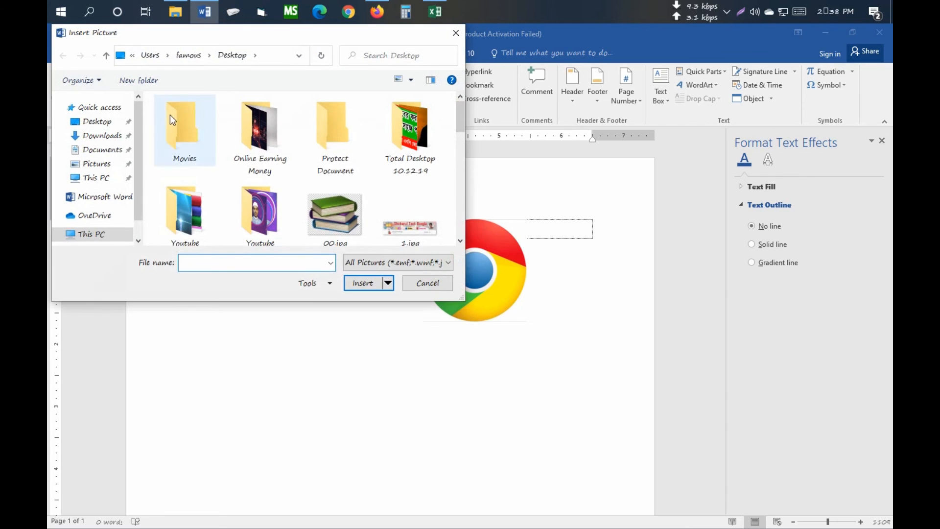
{"action": "left_click_drag", "start_coordinate": [463, 125], "coordinate": [462, 167]}
{"action": "left_click", "coordinate": [331, 146]}
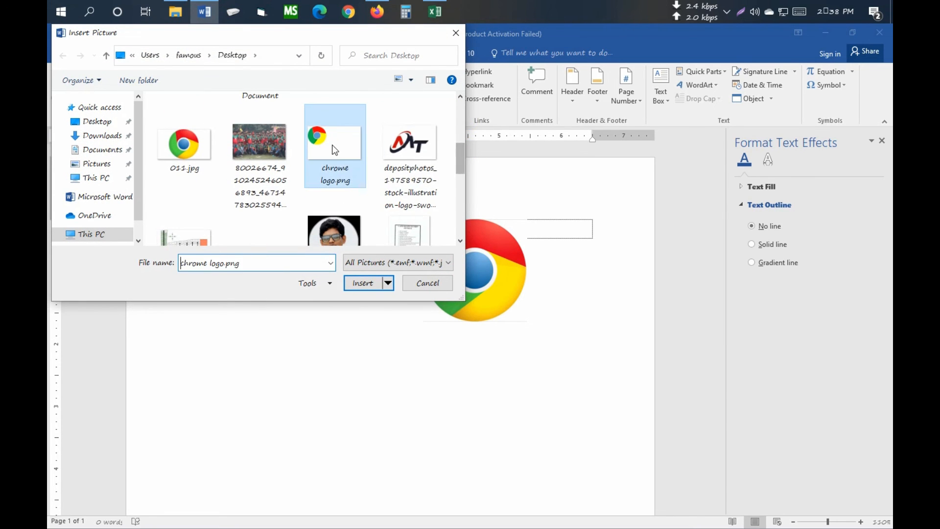
{"action": "left_click", "coordinate": [362, 283]}
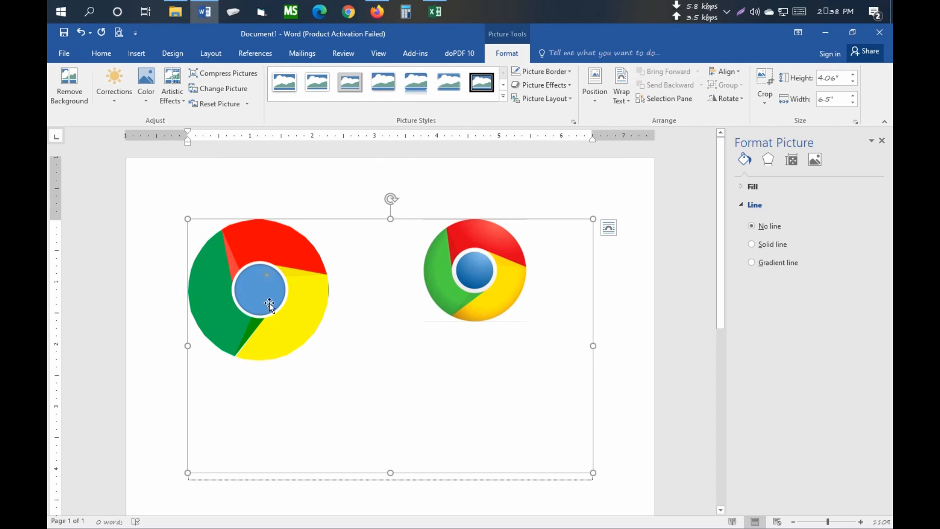
{"action": "left_click", "coordinate": [629, 94]}
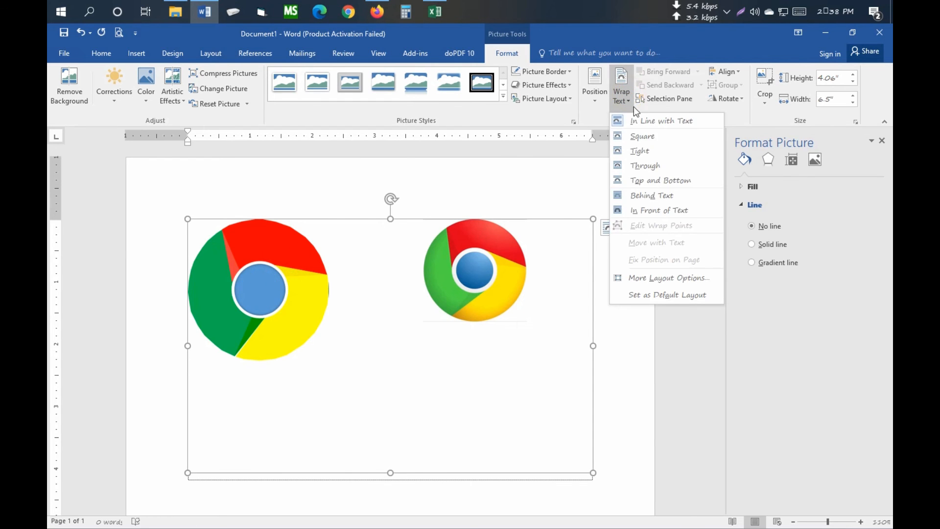
{"action": "left_click", "coordinate": [660, 210]}
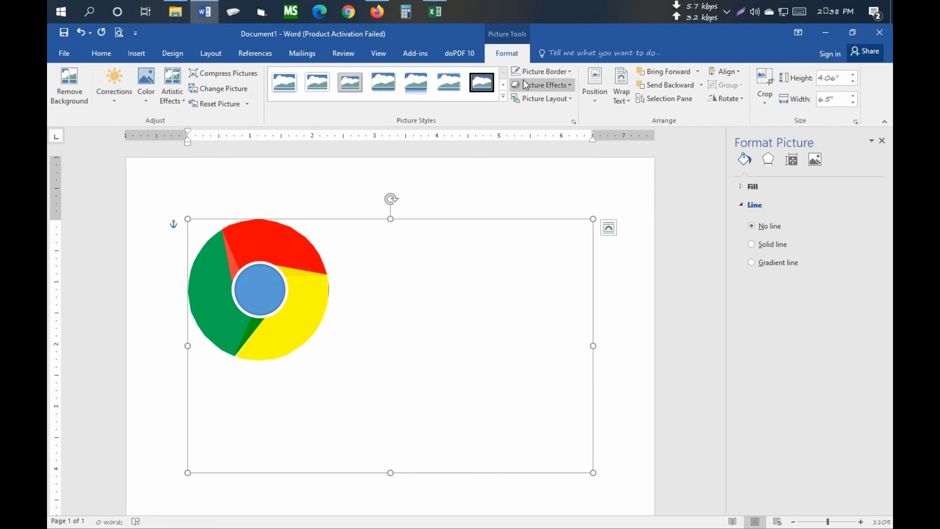
- Crop the inserted picture to the logo's edges, about 2.3 inches wide by 2.28 inches high
{"action": "left_click", "coordinate": [765, 80]}
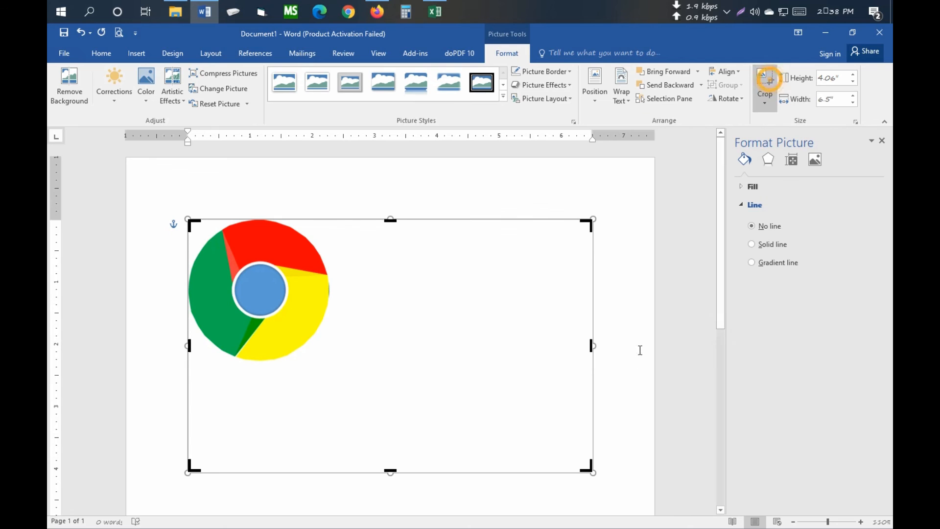
{"action": "left_click_drag", "start_coordinate": [592, 346], "coordinate": [331, 335]}
{"action": "left_click_drag", "start_coordinate": [259, 473], "coordinate": [267, 362]}
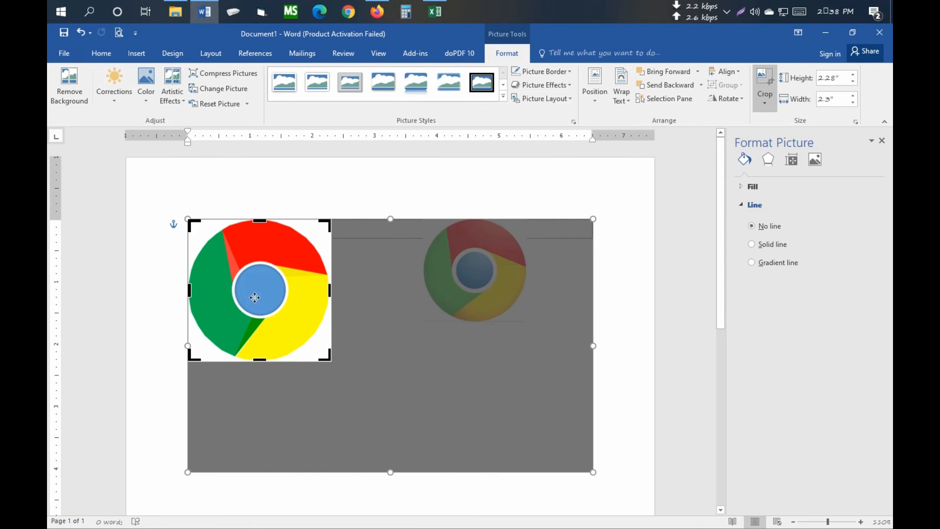
{"action": "key", "text": "Return"}
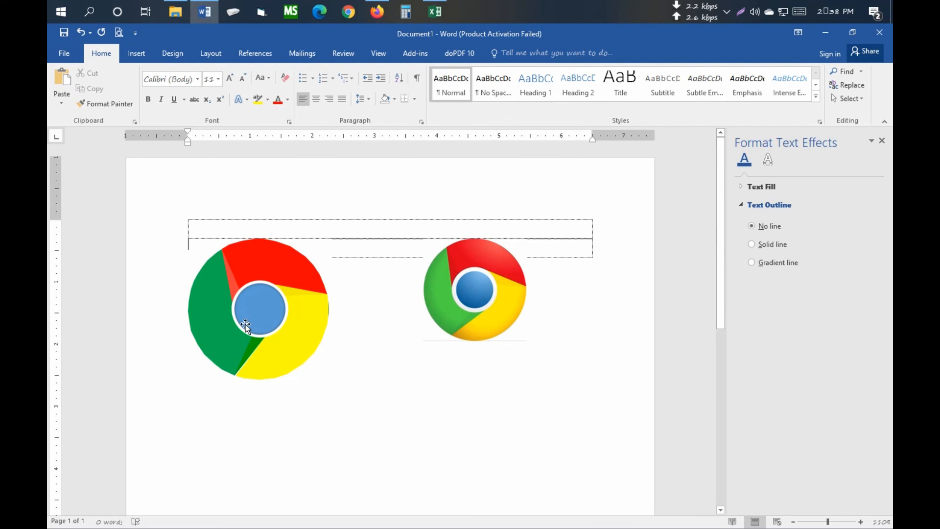